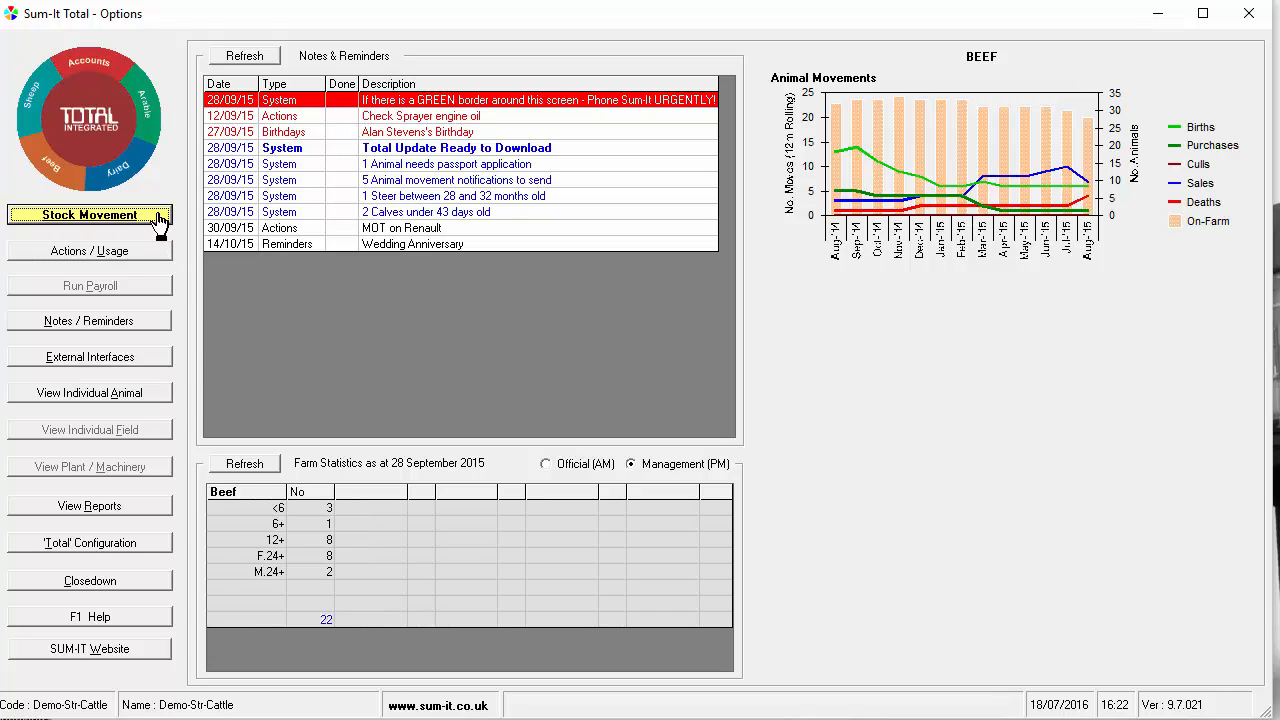
left_click(595, 166)
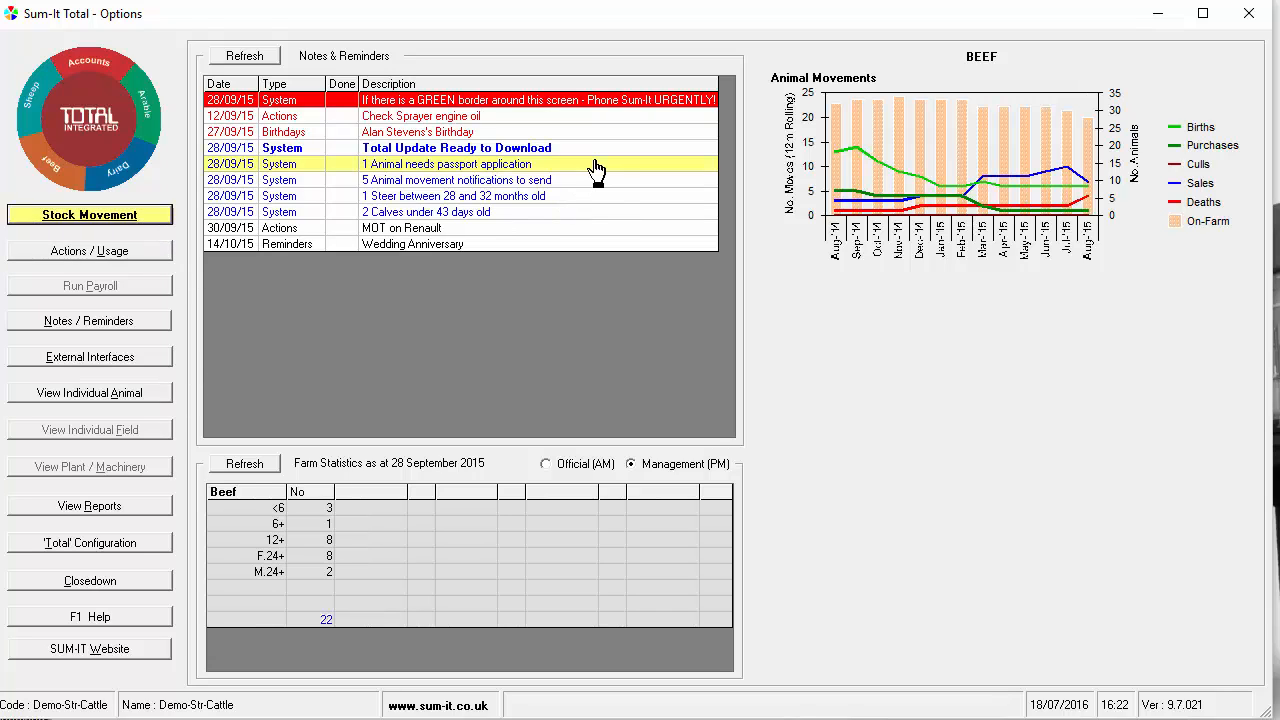
left_click(608, 187)
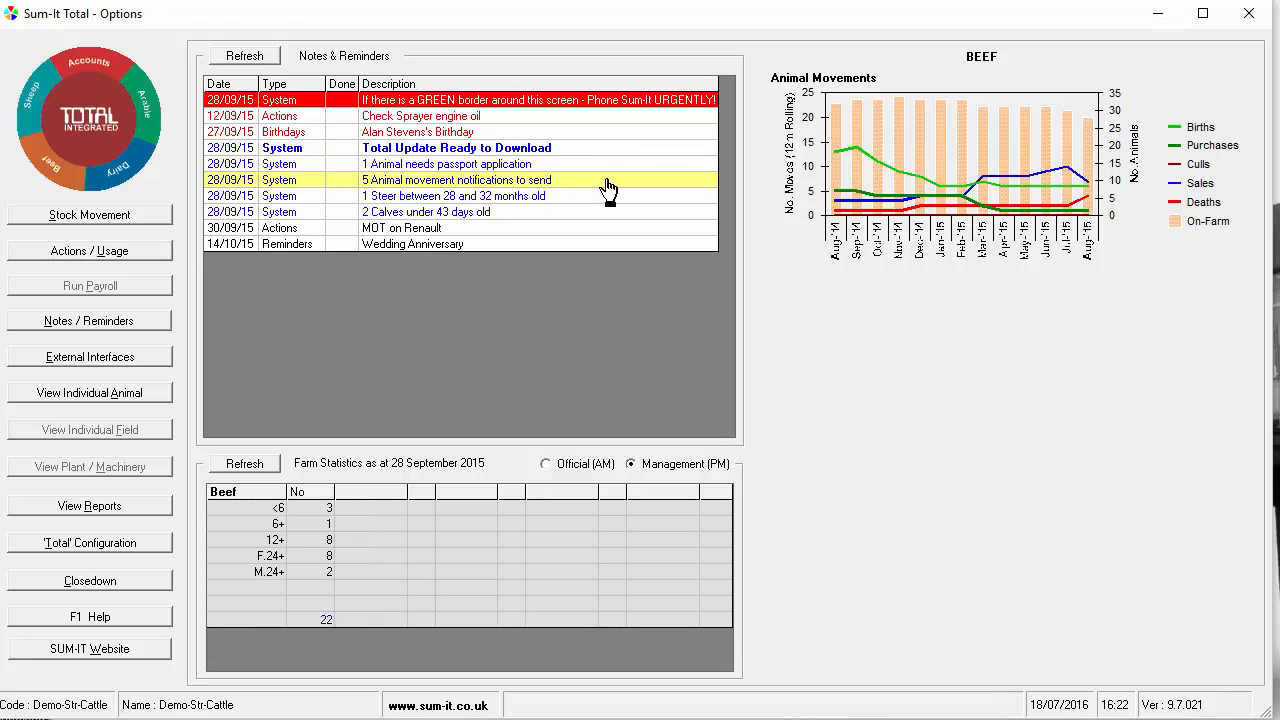
left_click(156, 510)
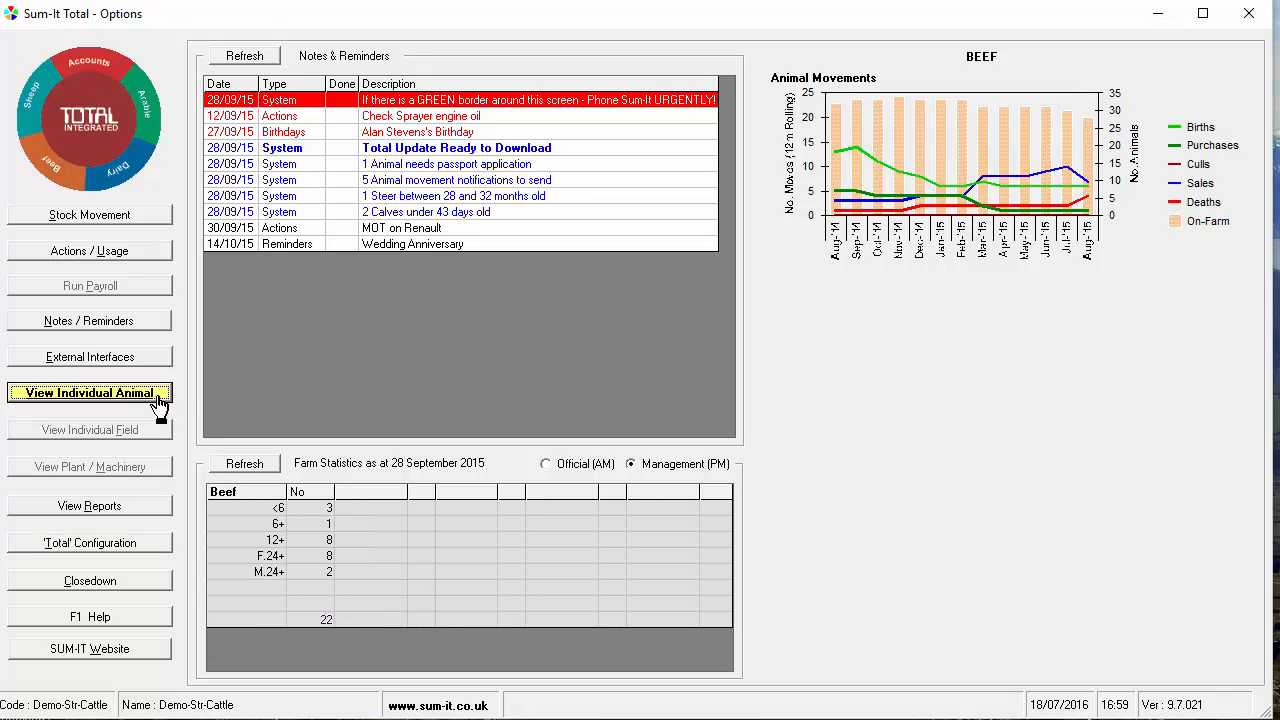
View the individual animal record of beef cow 0861, then close it
left_click(166, 399)
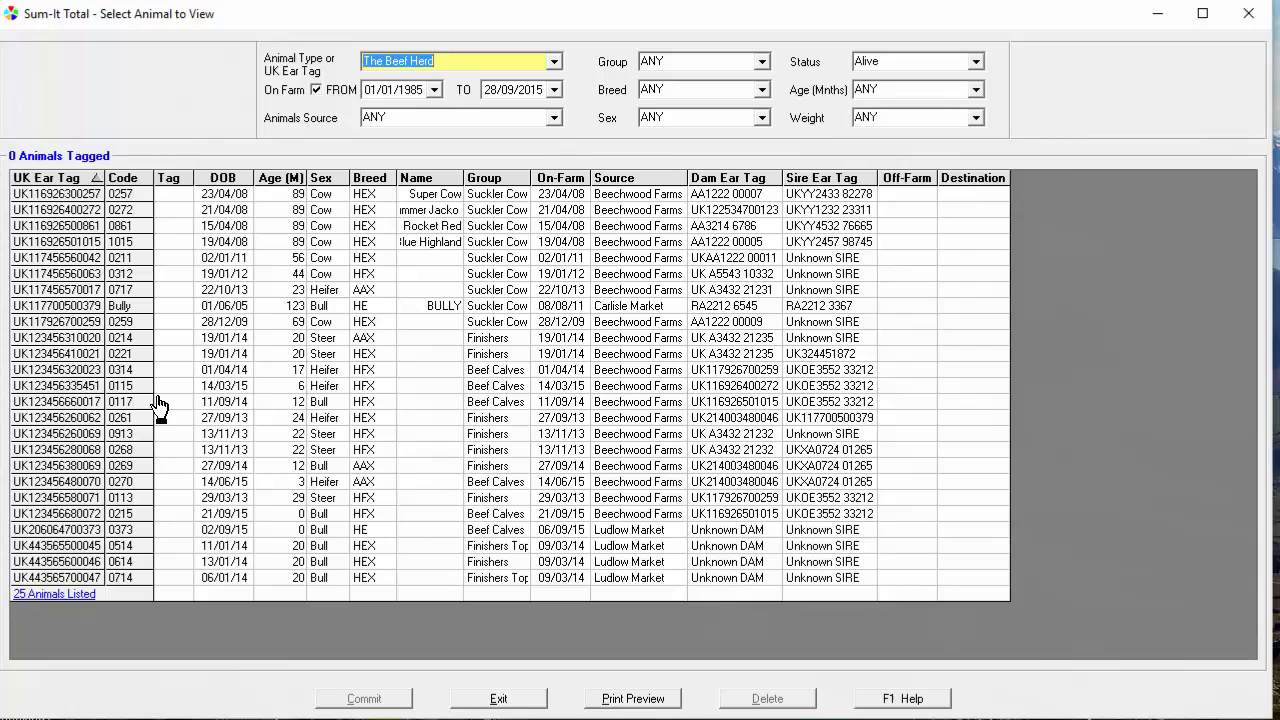
double_click(336, 225)
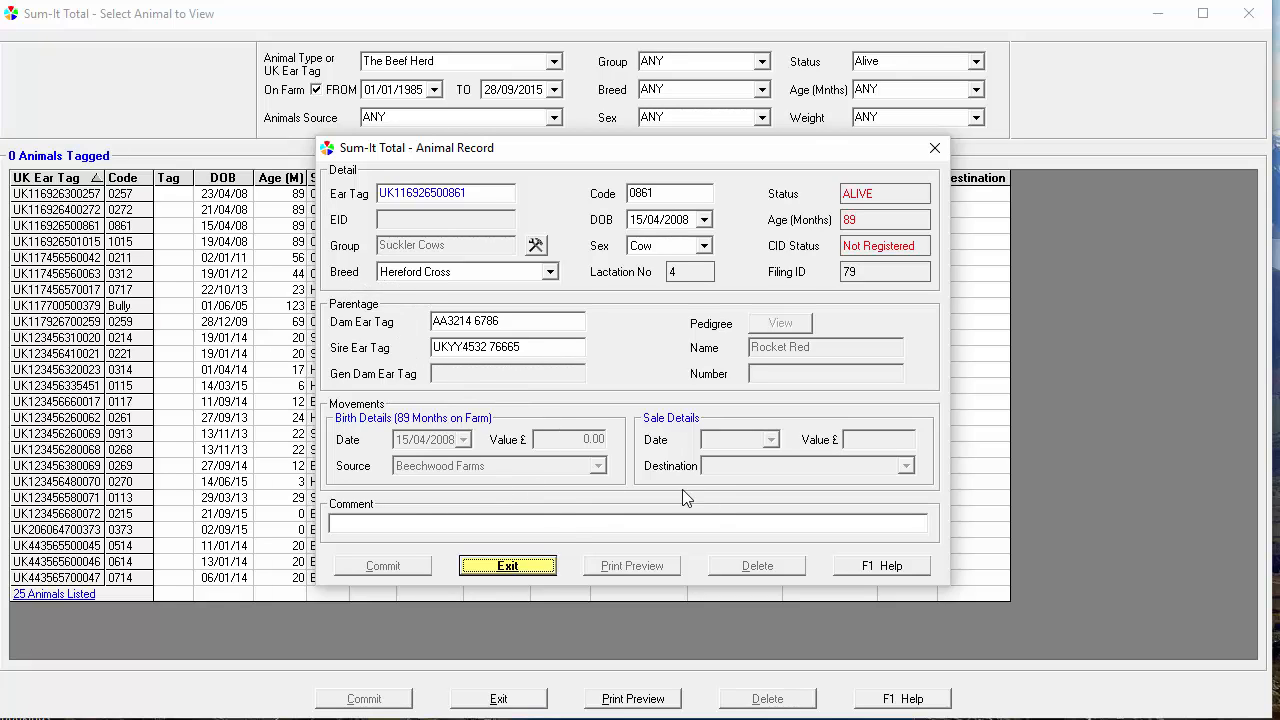
left_click(548, 566)
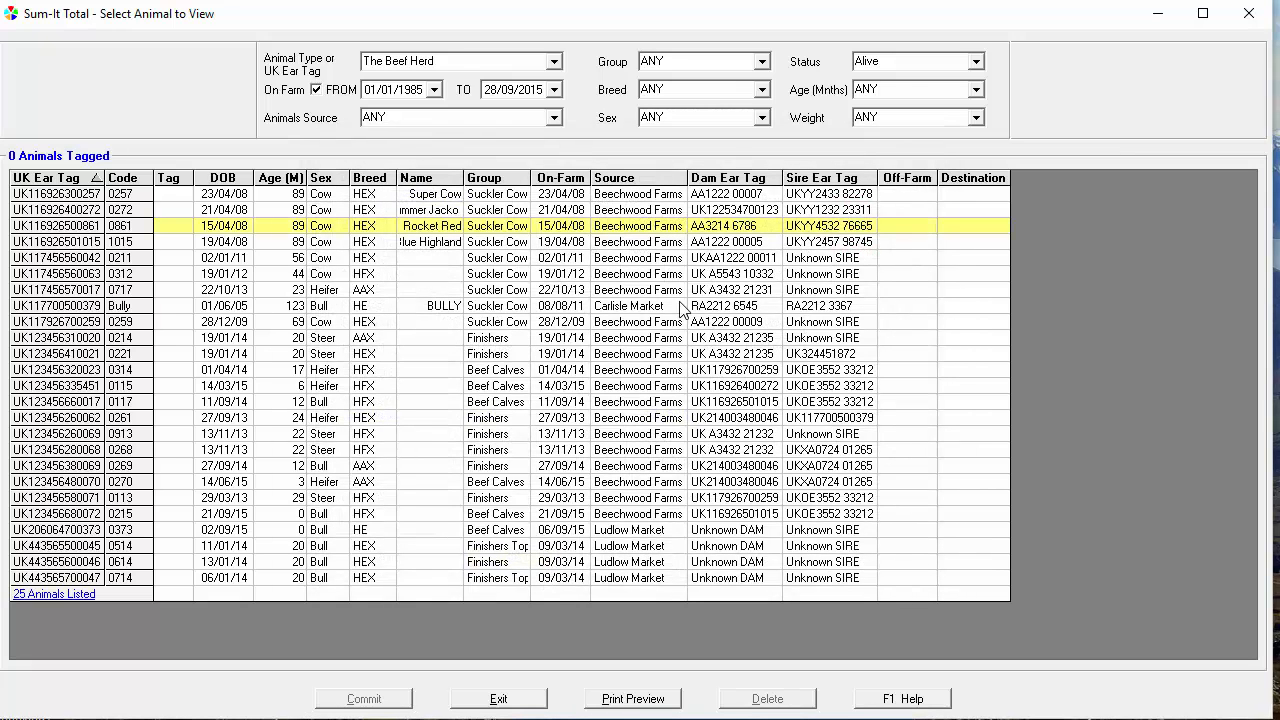
Filter the animal list to the Suckler Cows group, sort it by age with the oldest first, and leave the list
left_click(762, 62)
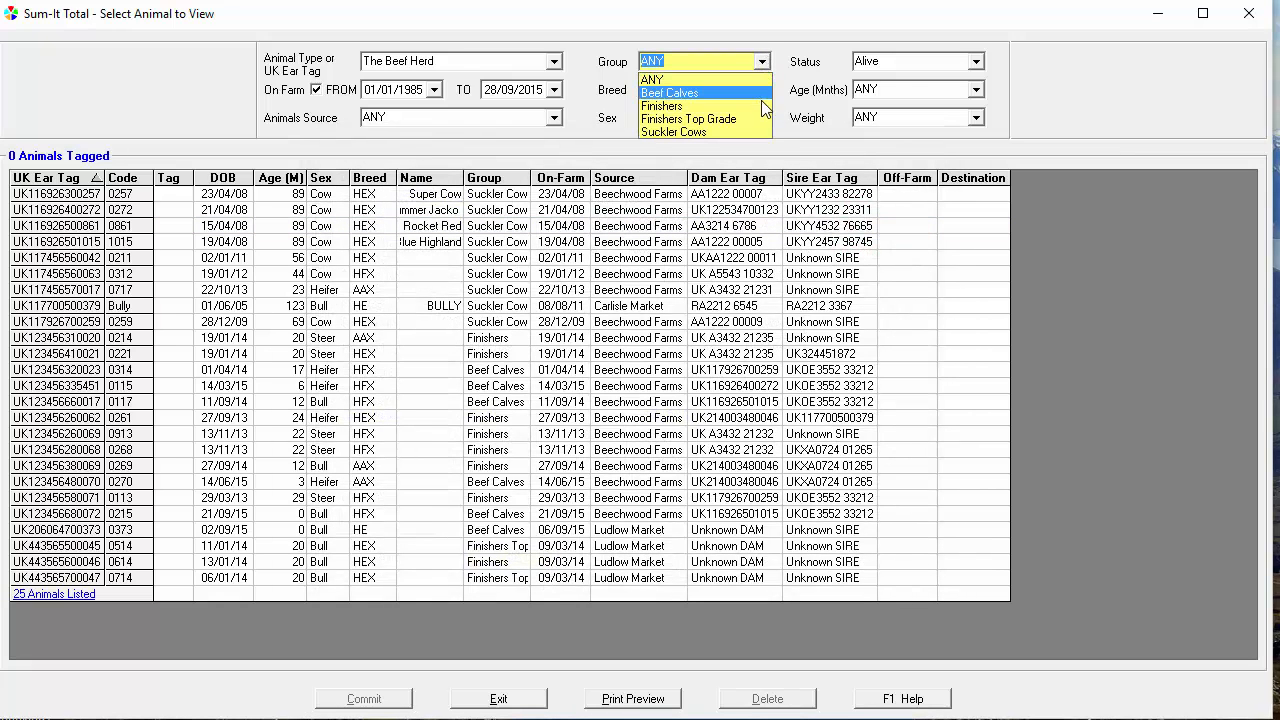
left_click(757, 133)
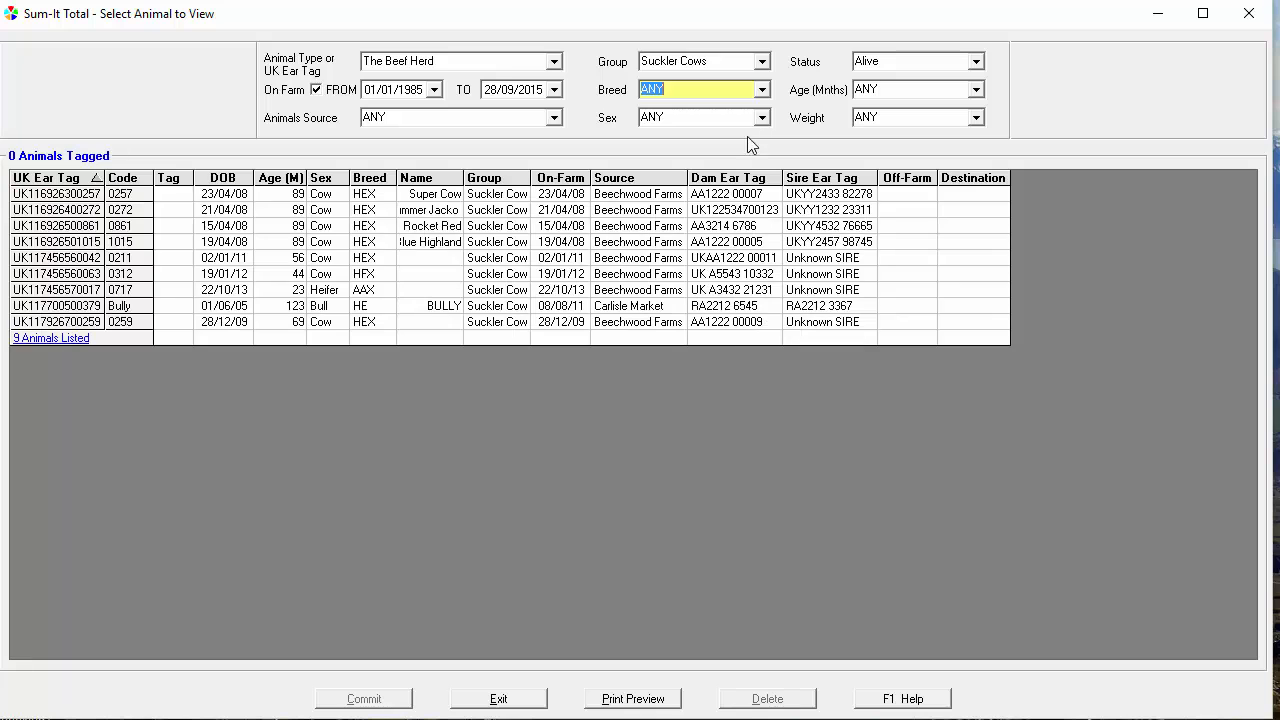
left_click(266, 180)
left_click(266, 180)
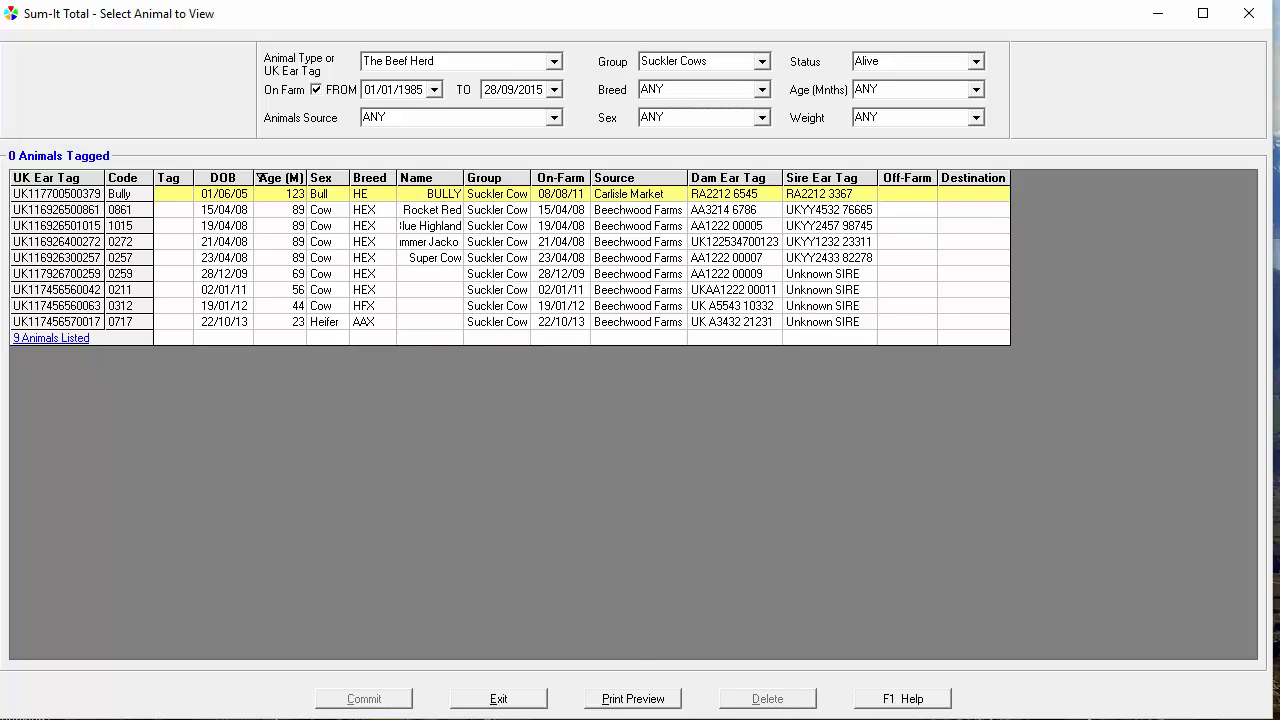
key("Escape")
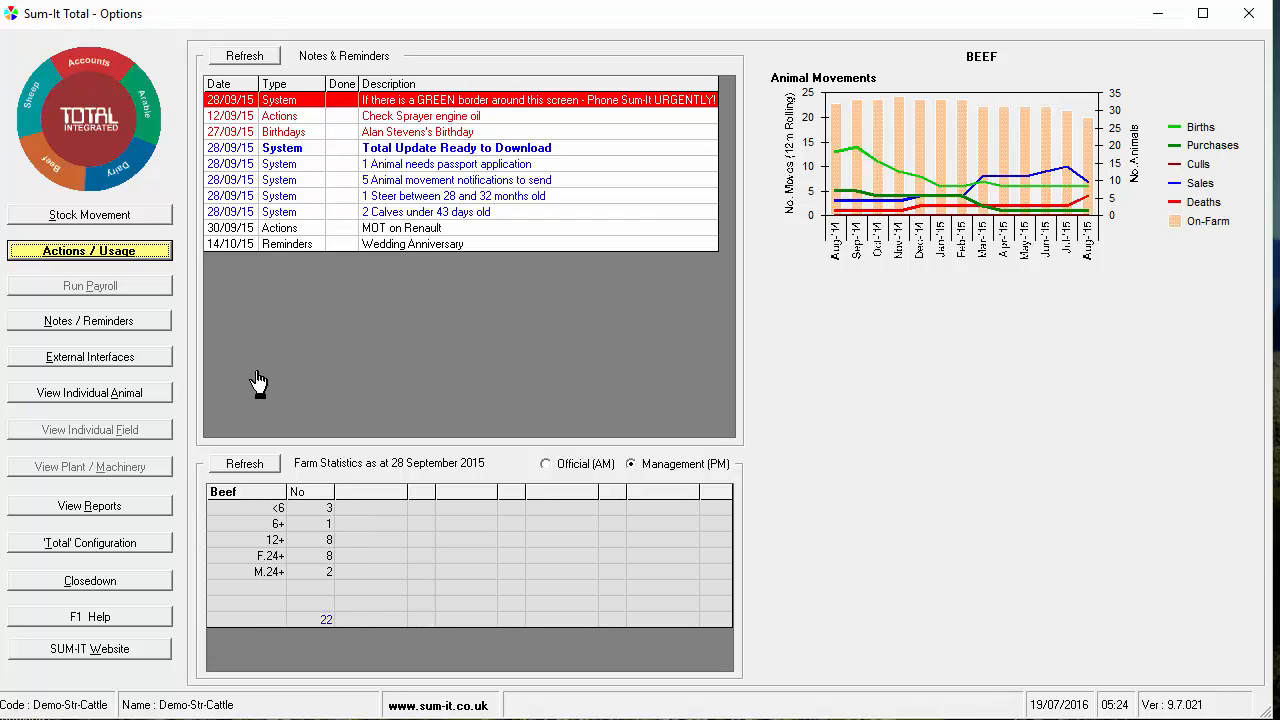
Start an Action / Observation entry for the beef herd
left_click(157, 256)
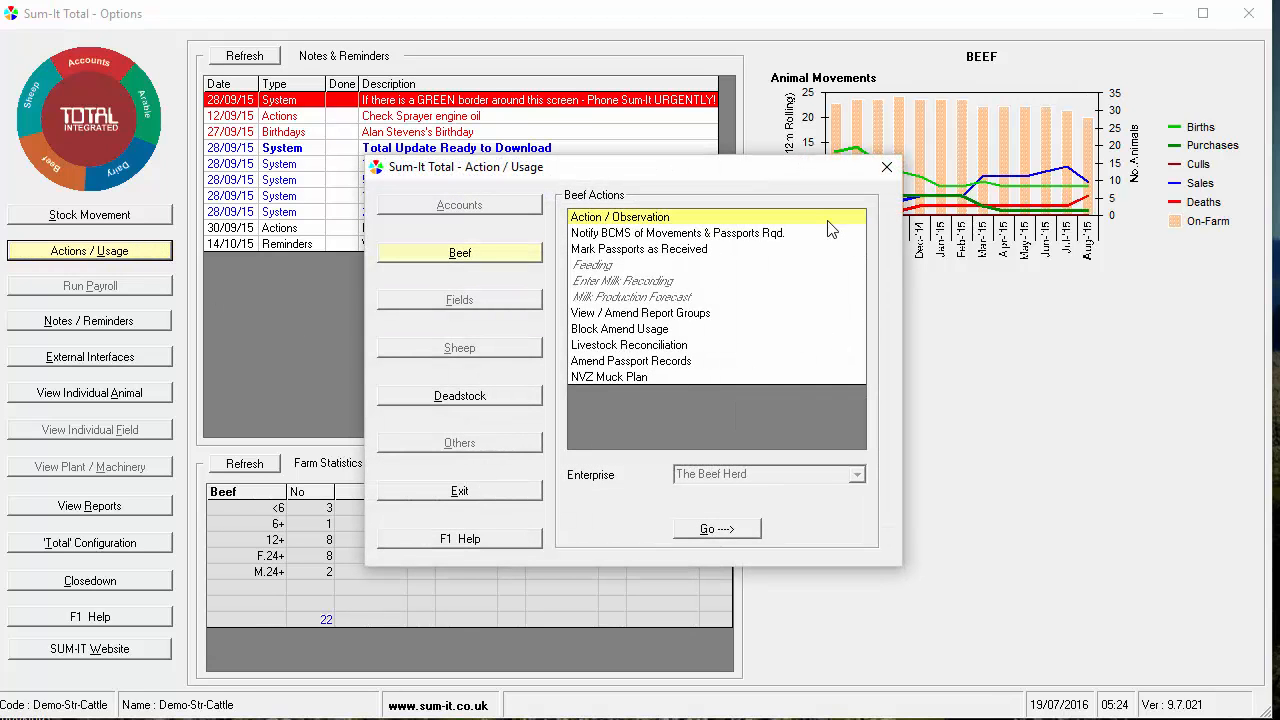
double_click(826, 218)
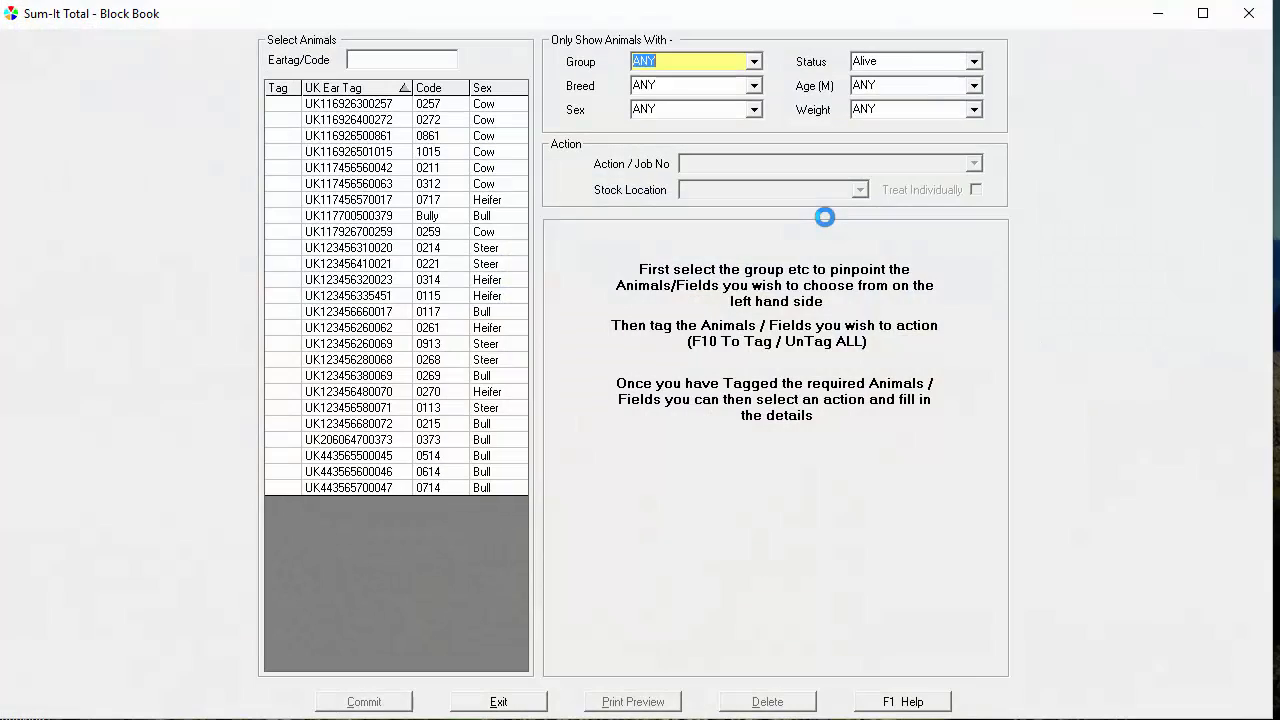
left_click(283, 136)
left_click(281, 152)
left_click(280, 168)
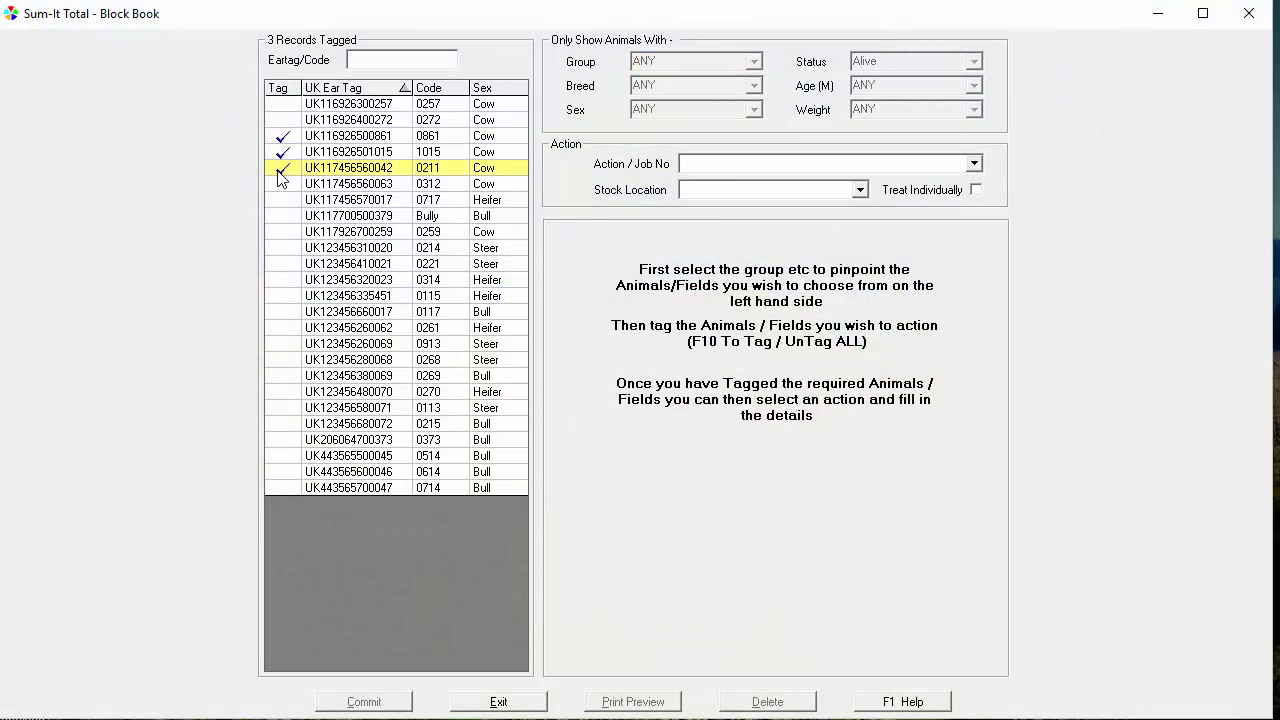
left_click(280, 168)
left_click(284, 151)
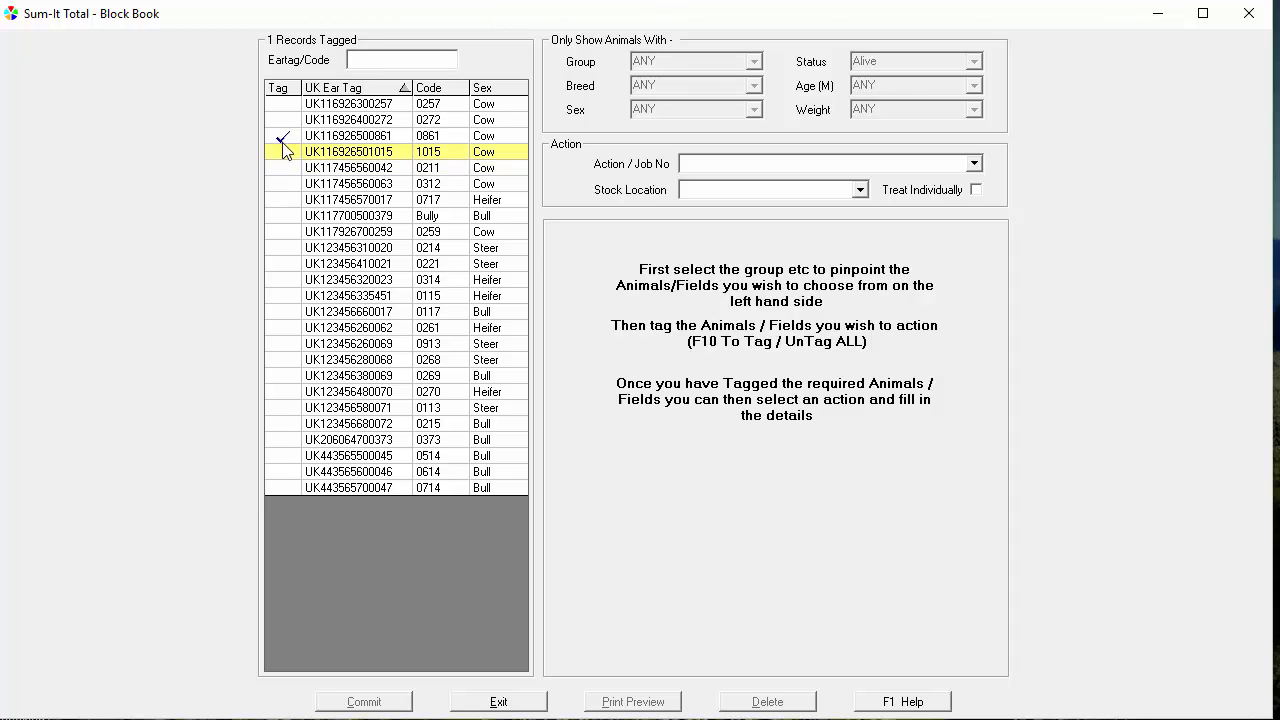
left_click(283, 138)
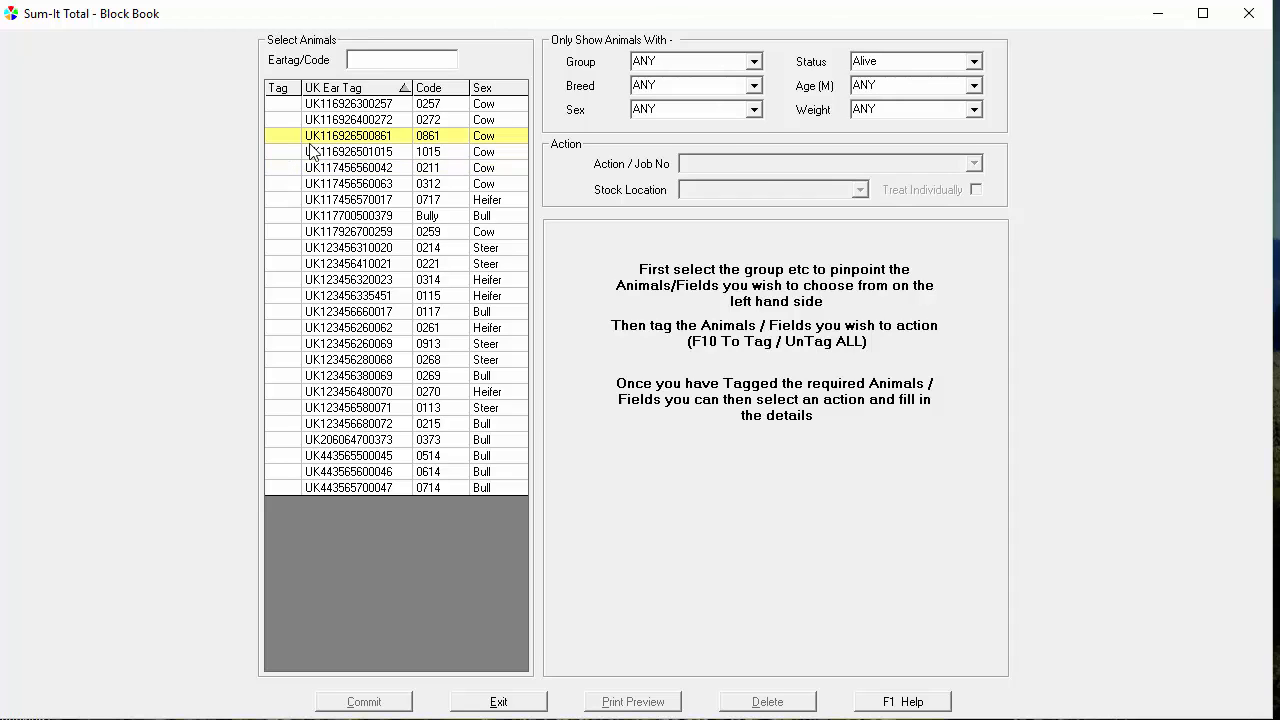
Restrict the animals to sex Heifer and tag all of them
left_click(753, 113)
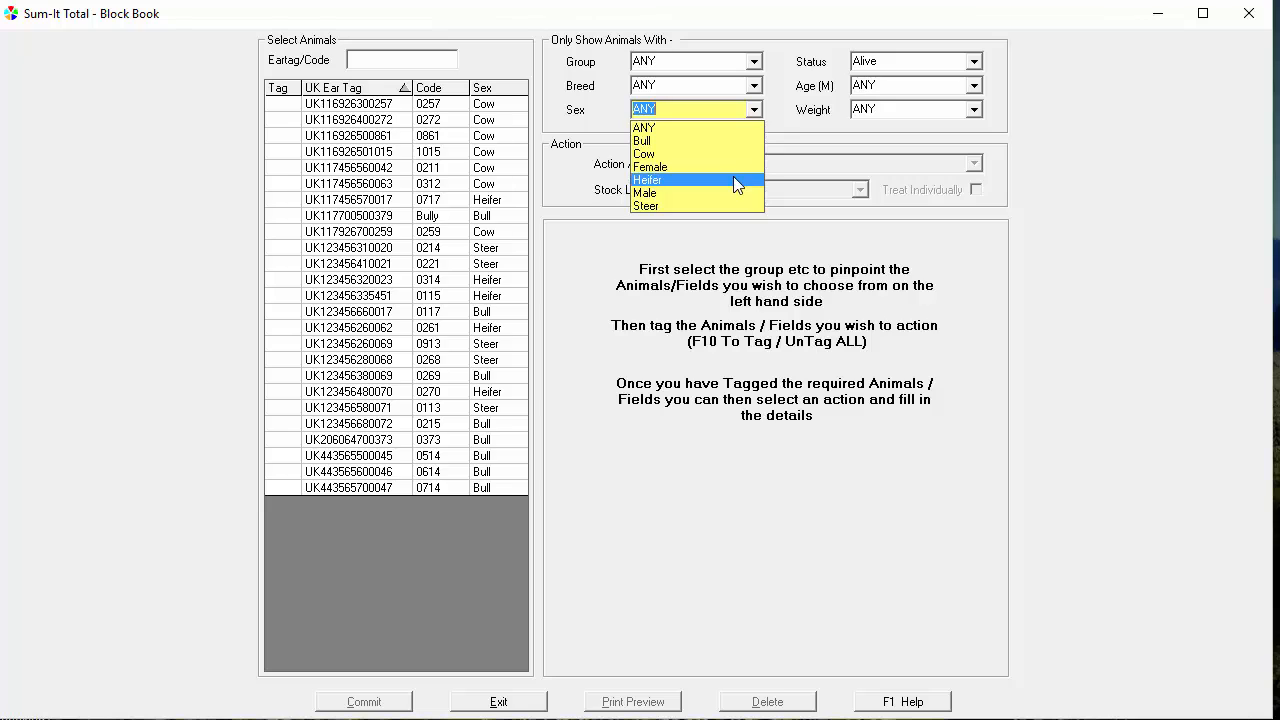
left_click(735, 180)
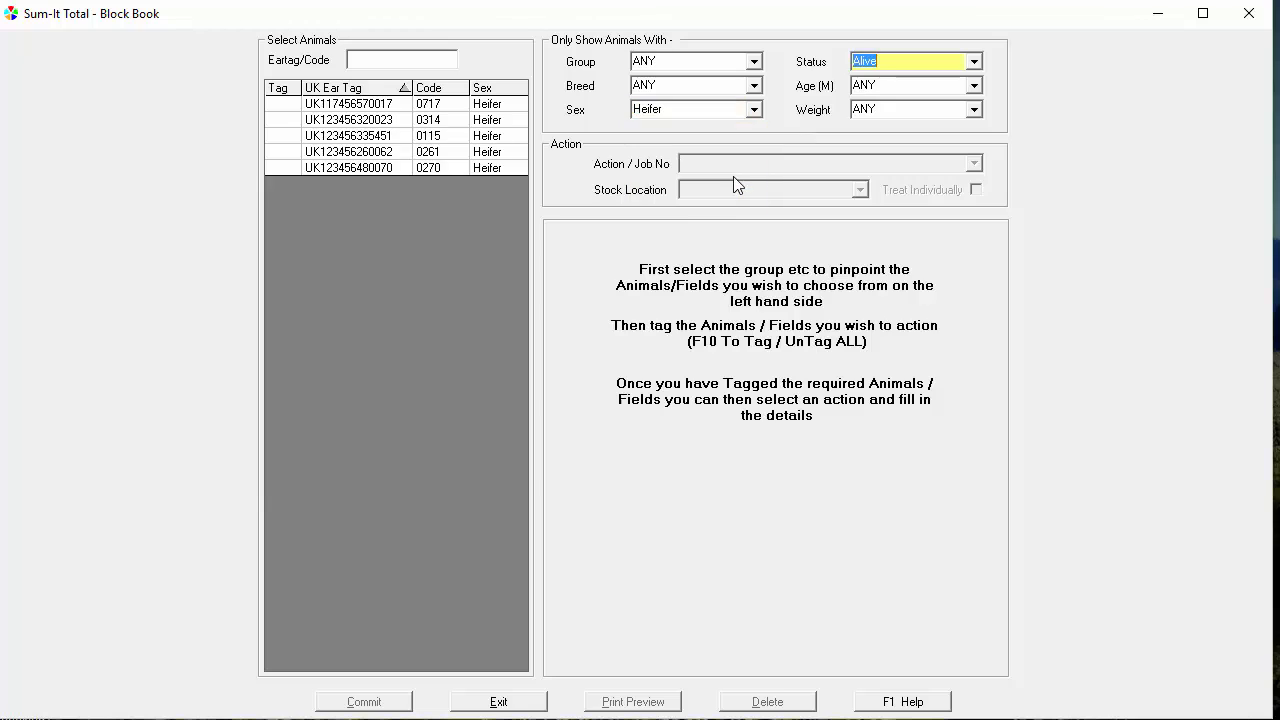
left_click(352, 141)
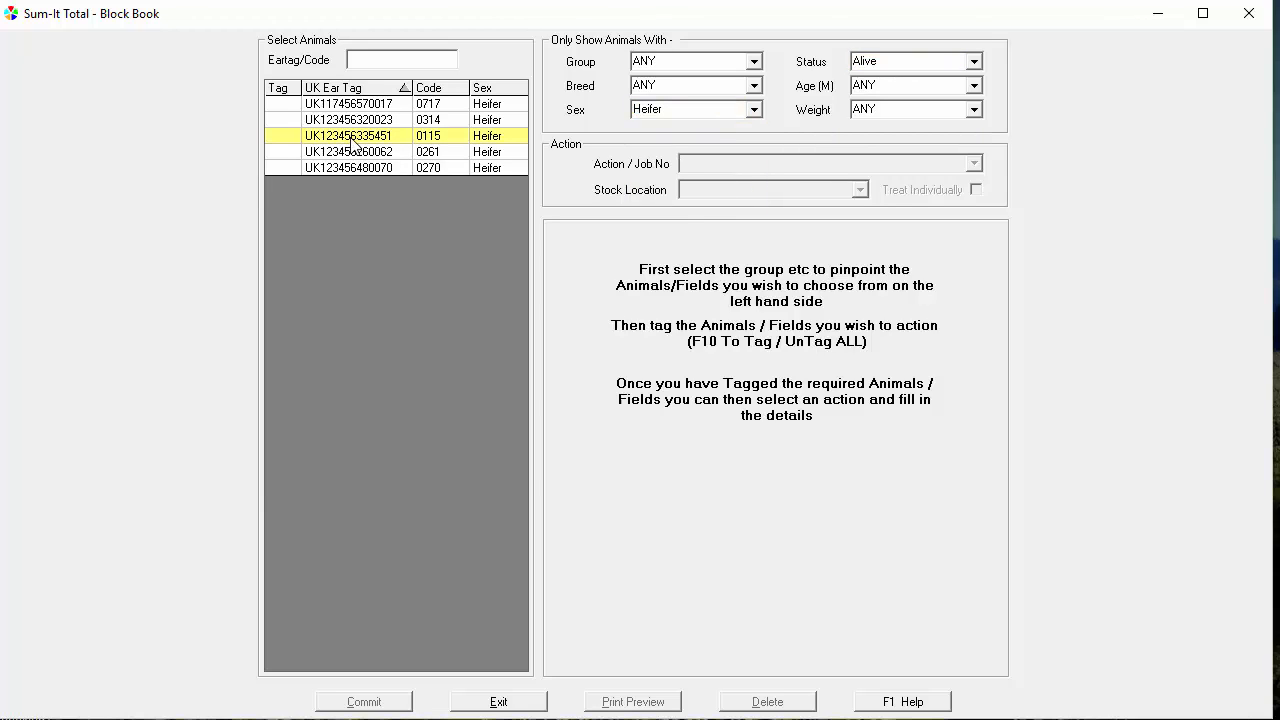
key("F10")
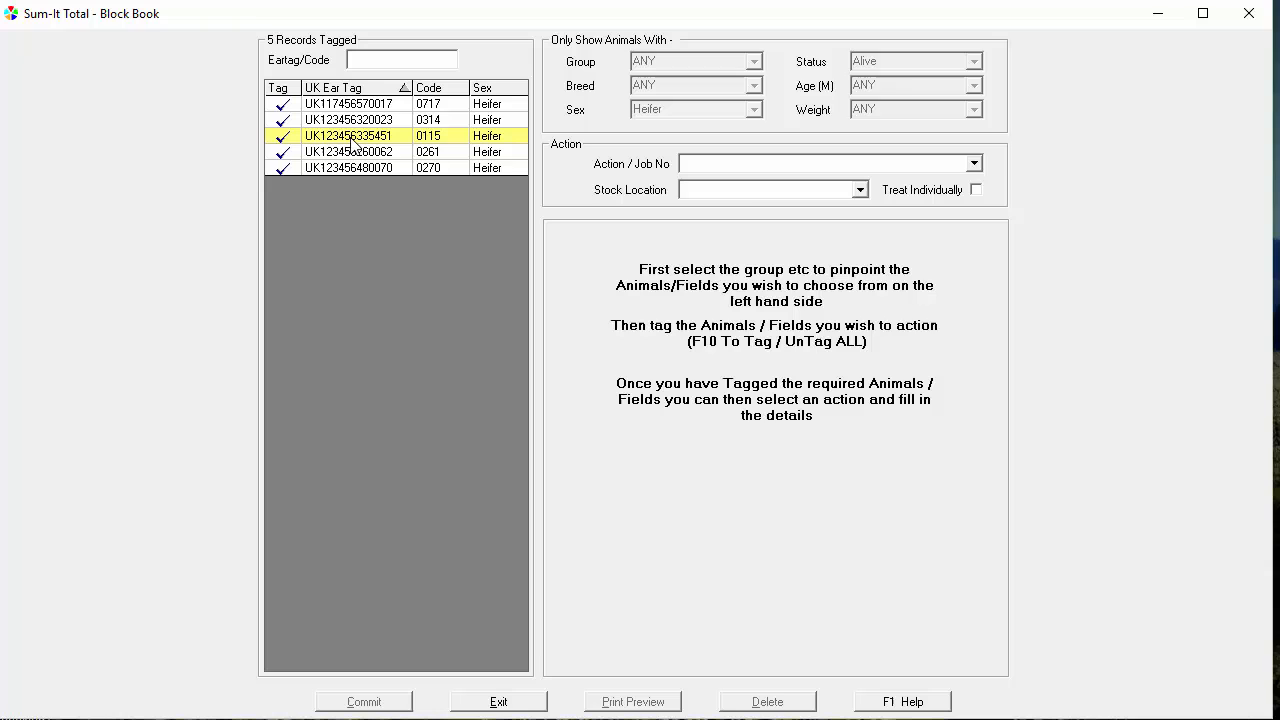
Choose the Ivomec pour-on as the action for the tagged heifers and turn off individual treatment
left_click(973, 164)
left_click(977, 416)
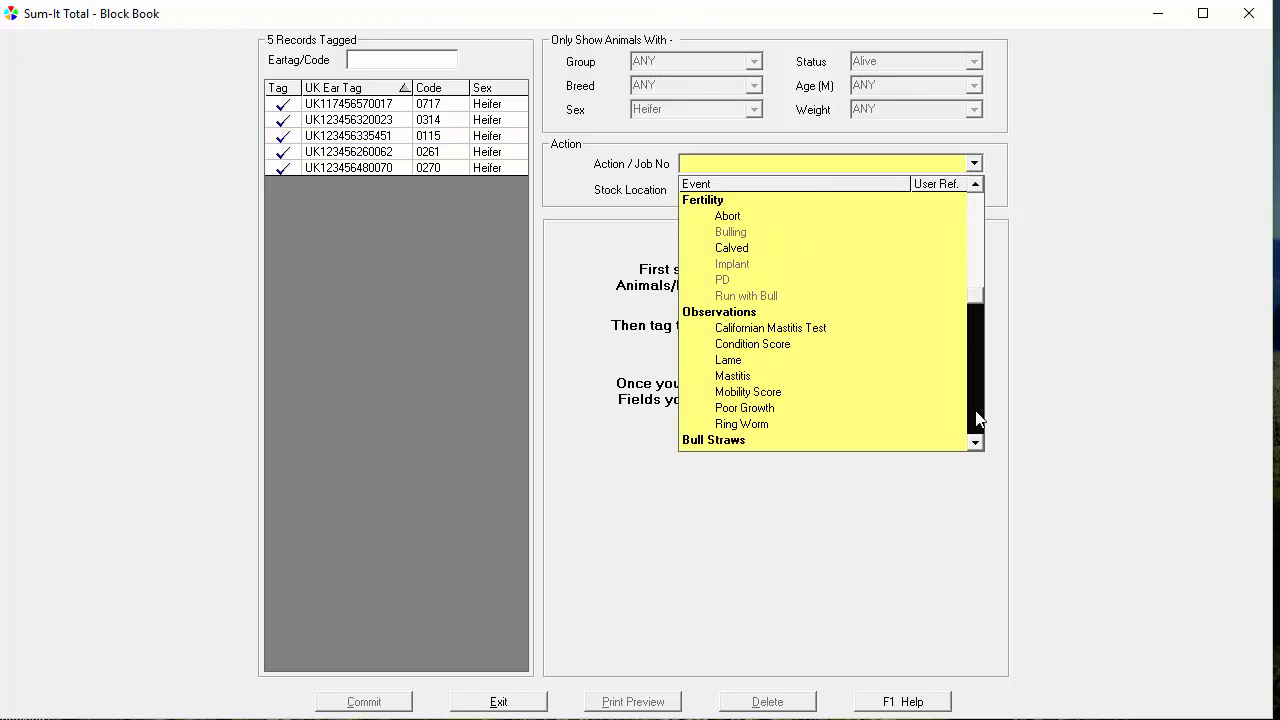
left_click(977, 416)
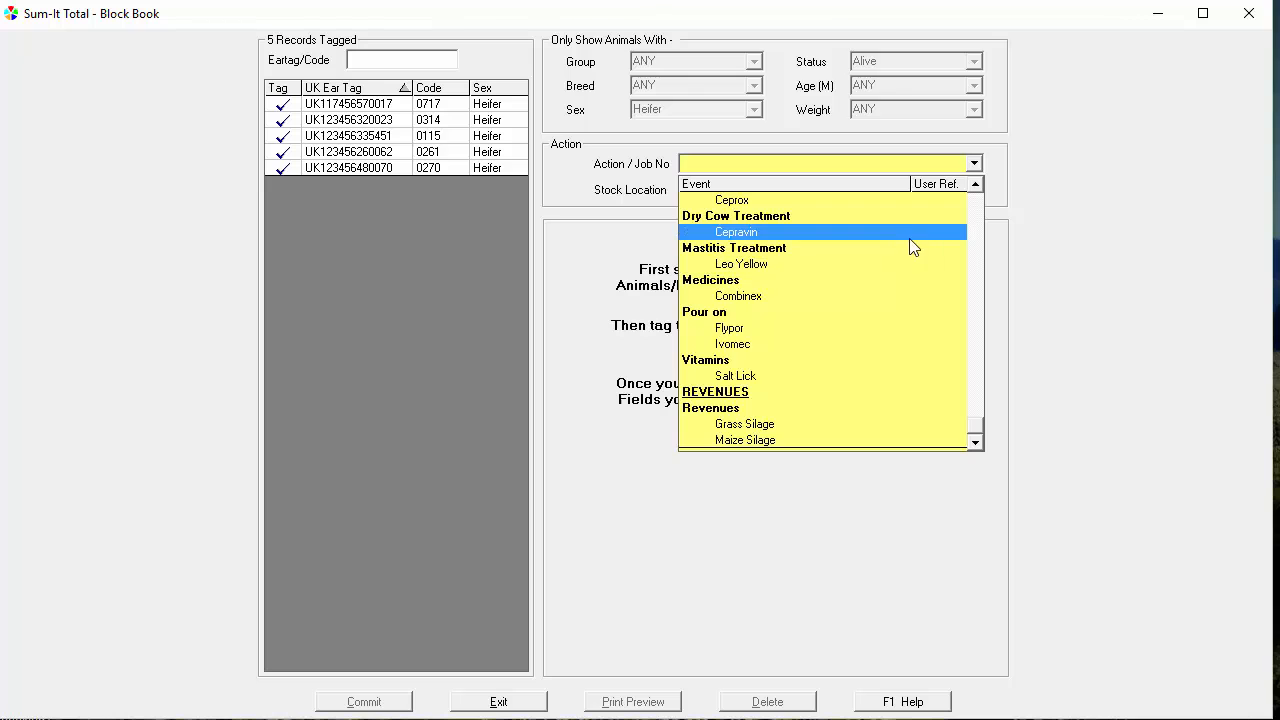
scroll(910, 248, "up", 2)
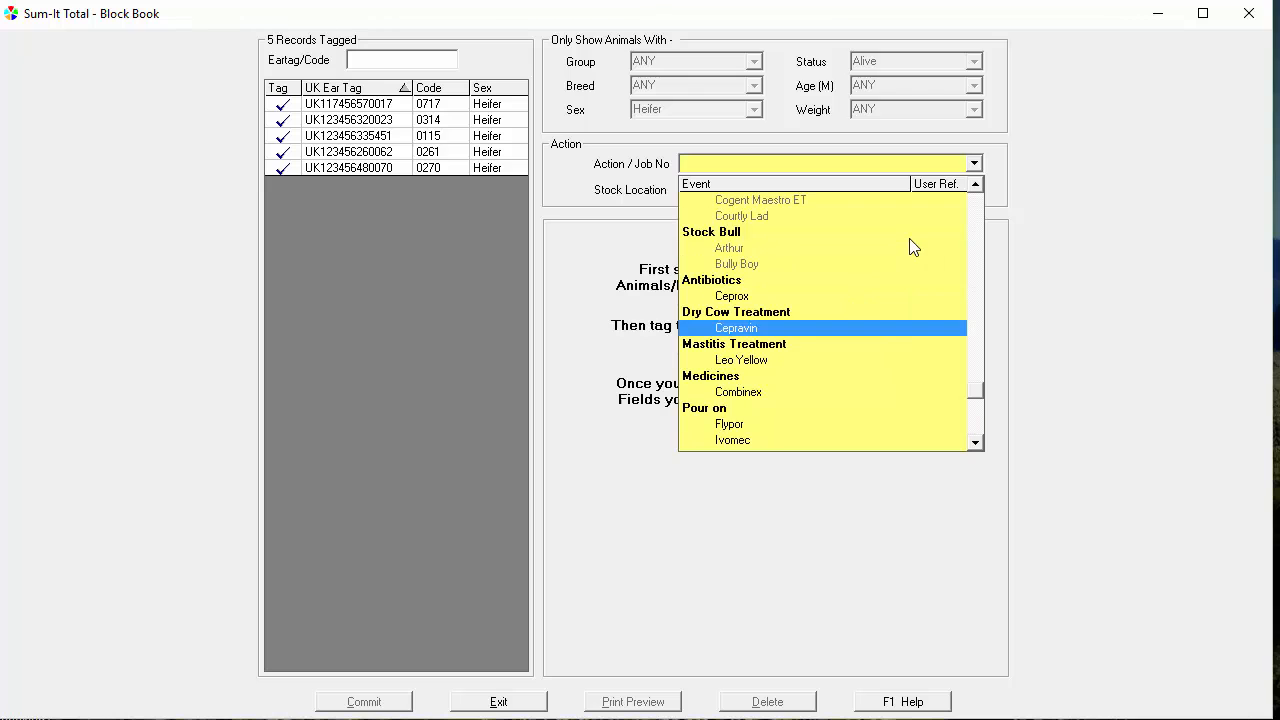
left_click(852, 440)
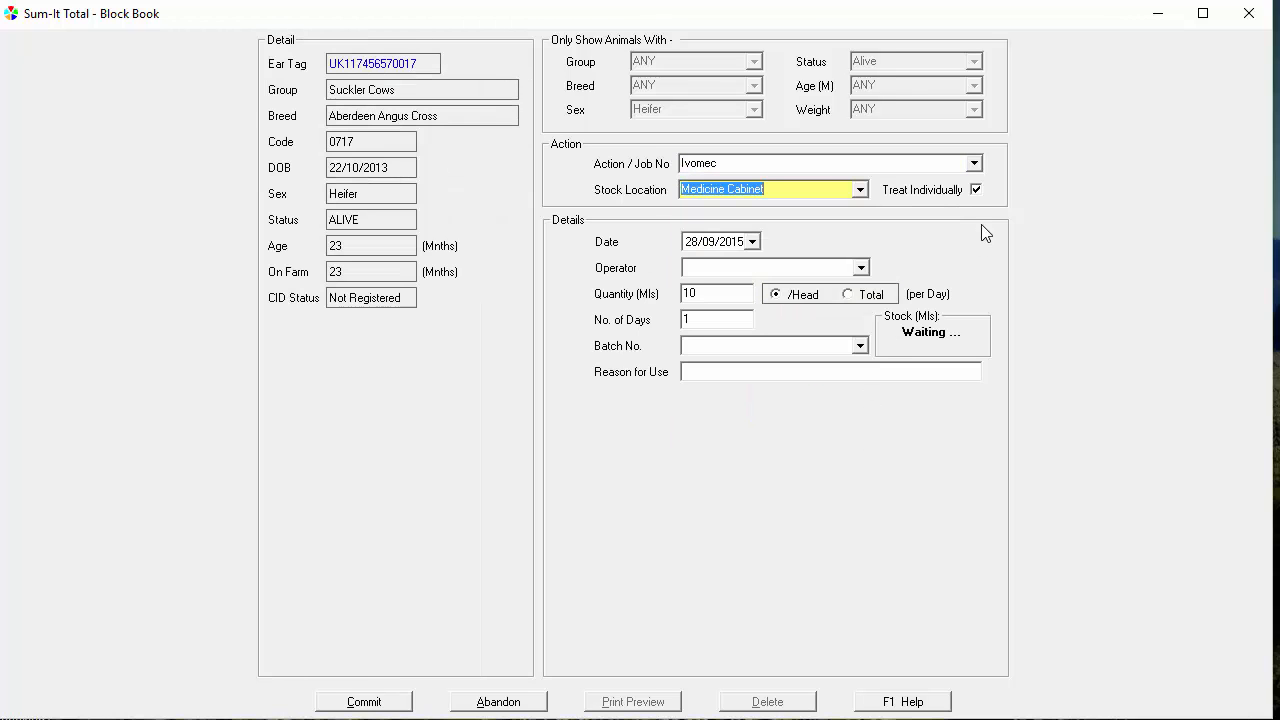
left_click(976, 190)
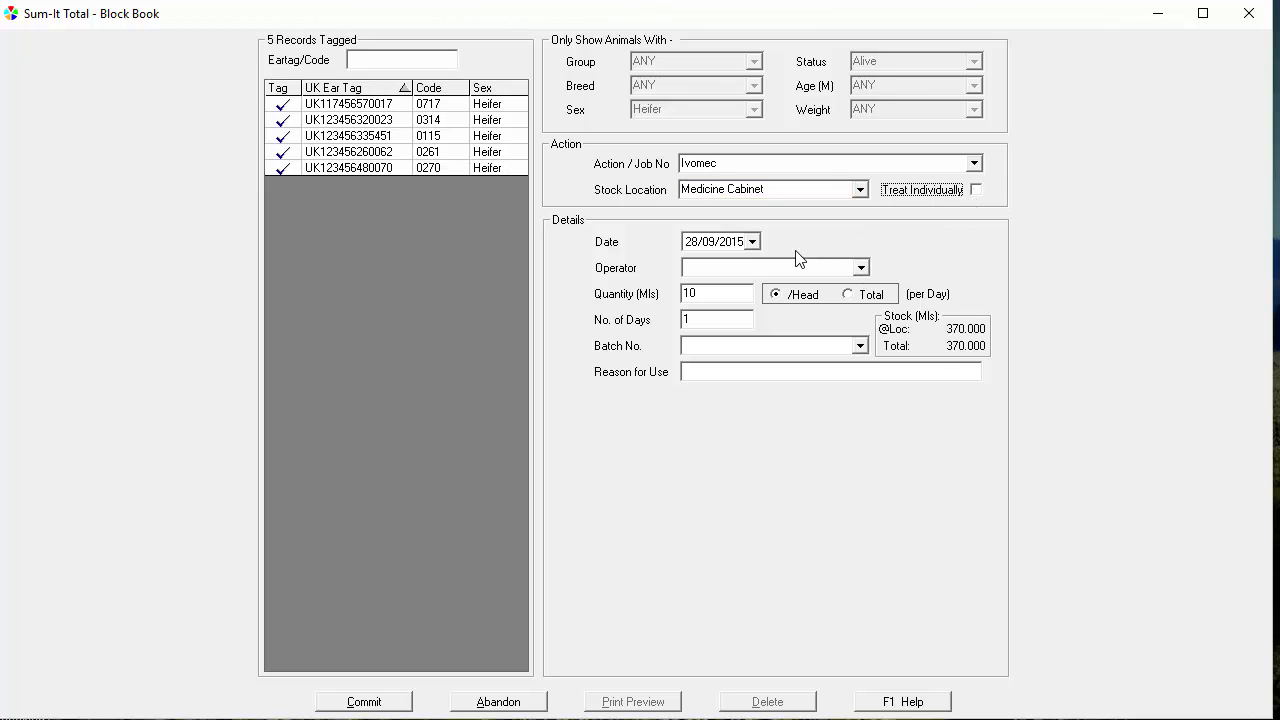
Select the operator for the Ivomec treatment and set the quantity to 15 ml per head
left_click(746, 242)
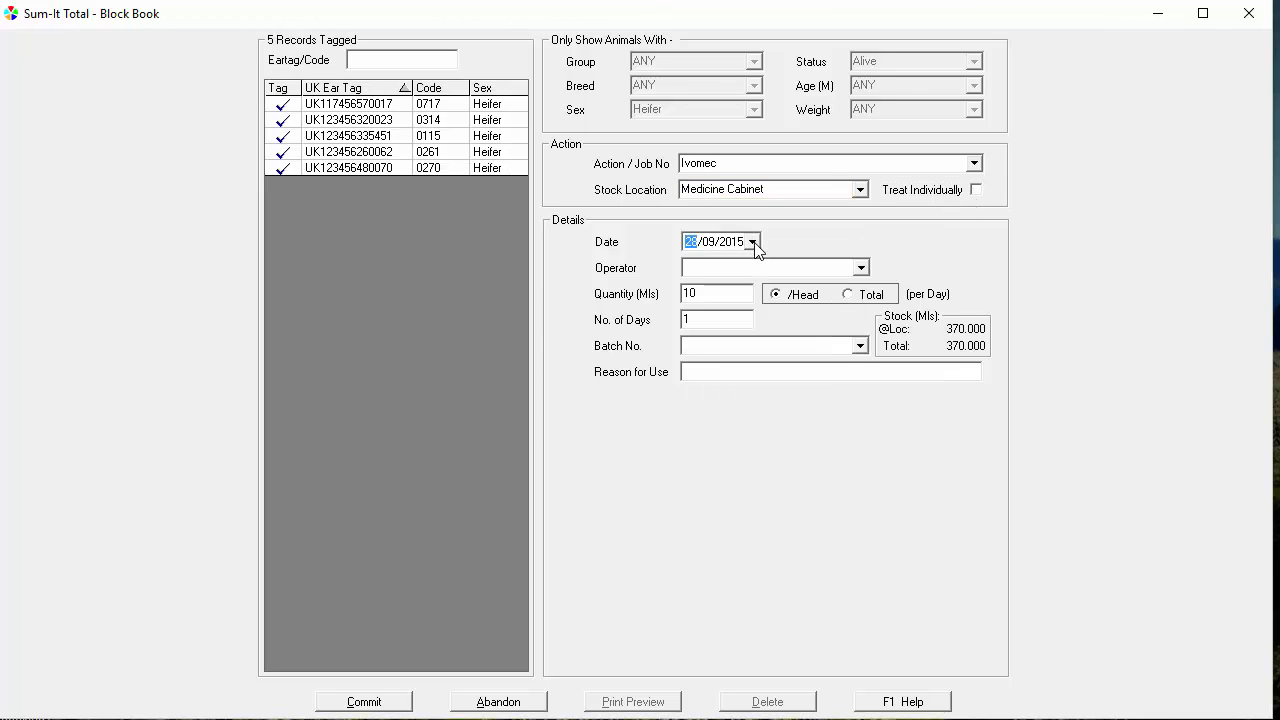
left_click(860, 268)
left_click(848, 283)
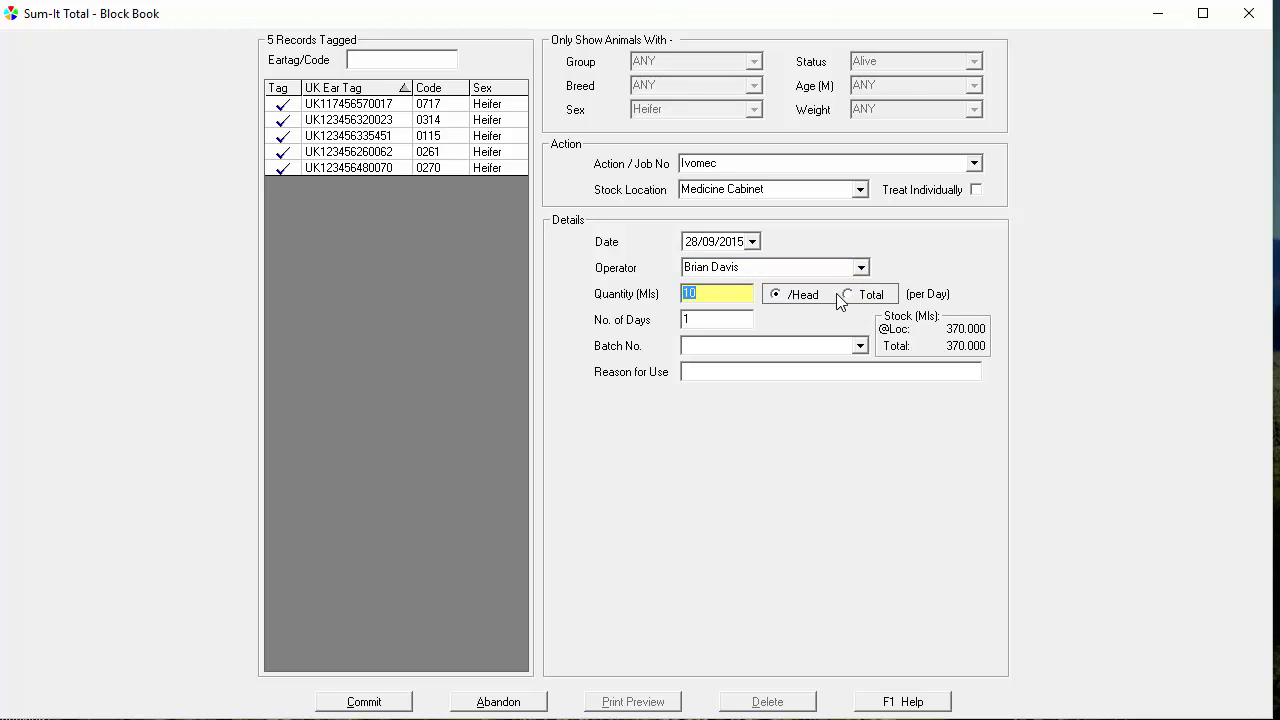
type("15")
key("Tab")
Select batch number X3324 R22, enter "wormer" as the reason for use, and commit the treatment
key("Tab")
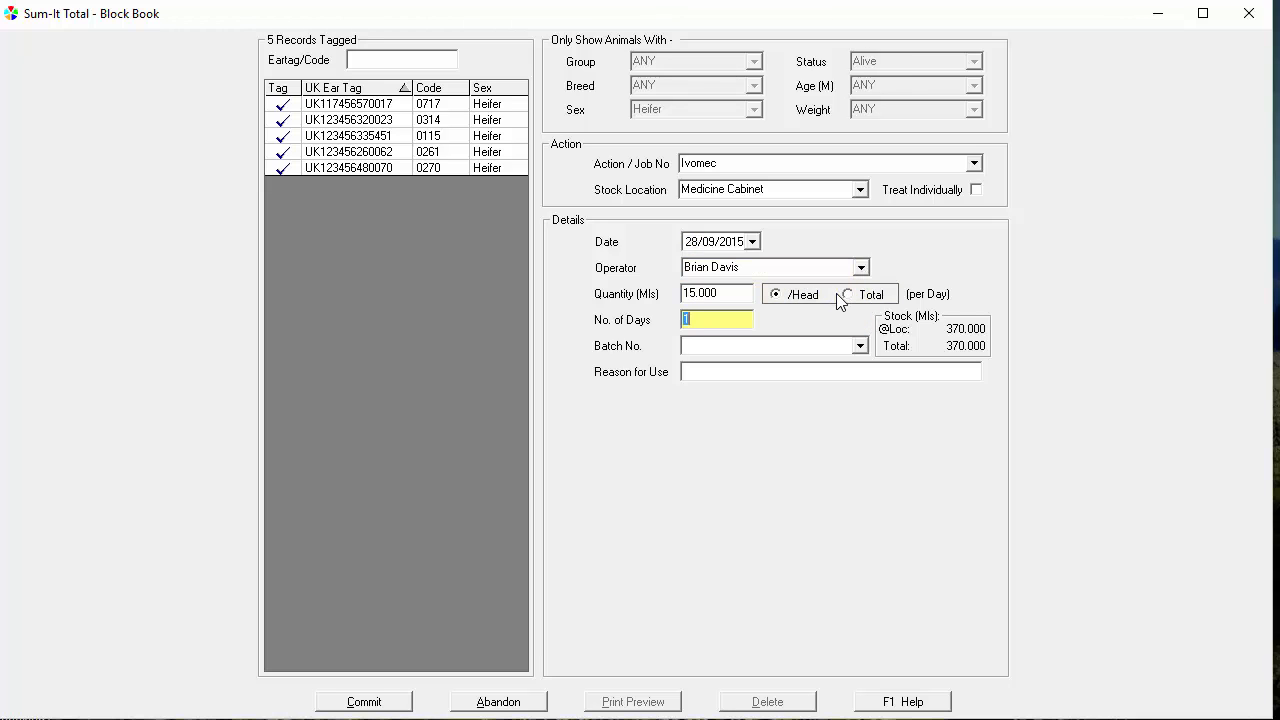
key("Tab")
key("Down")
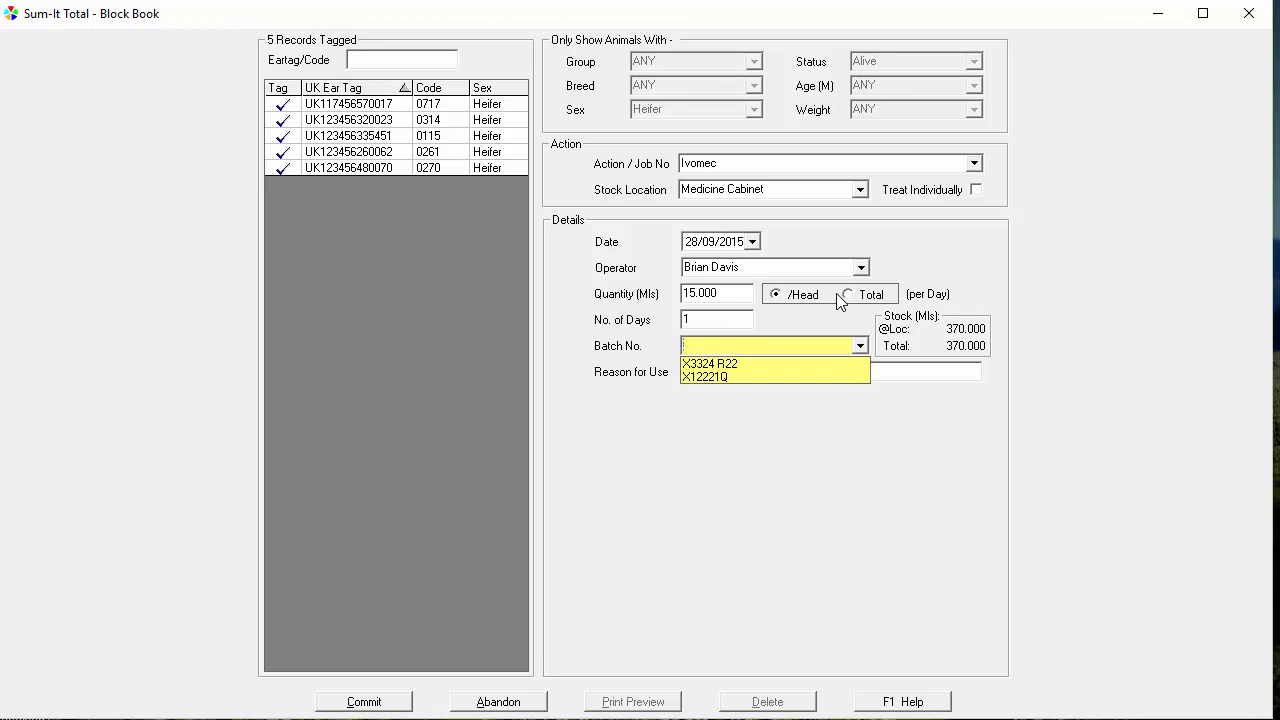
key("Down")
key("Return")
key("Tab")
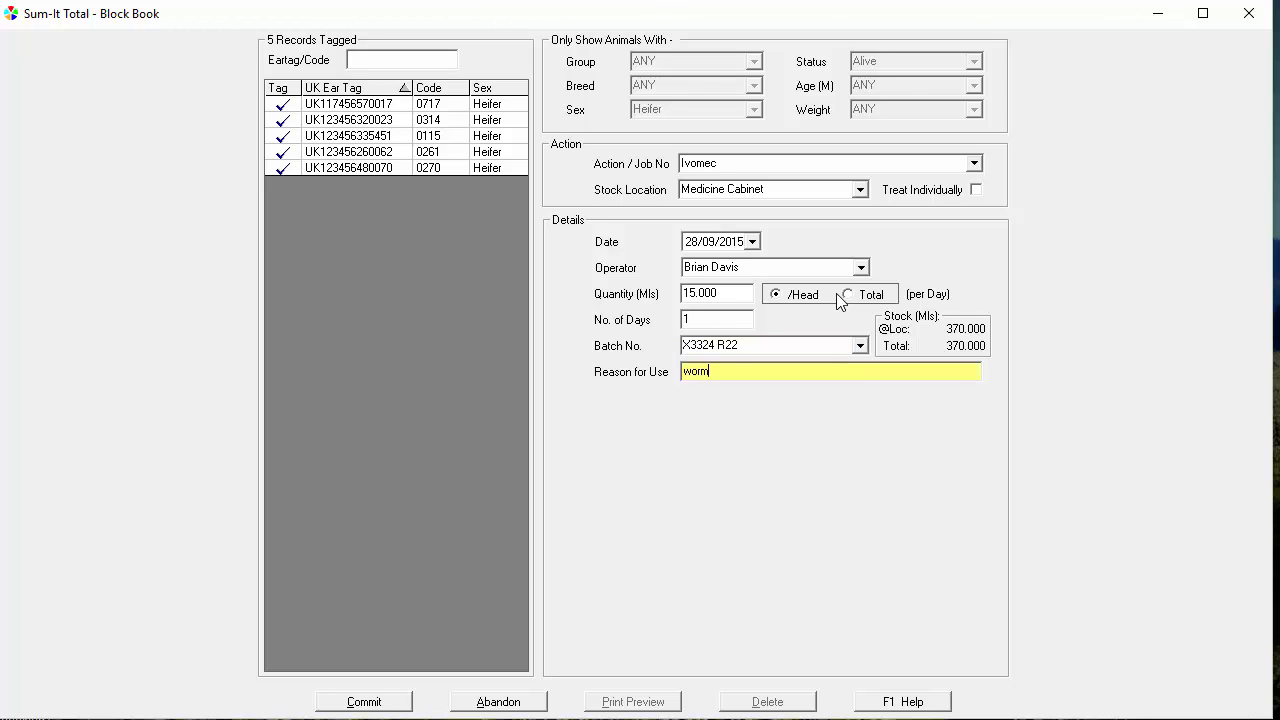
key("Tab")
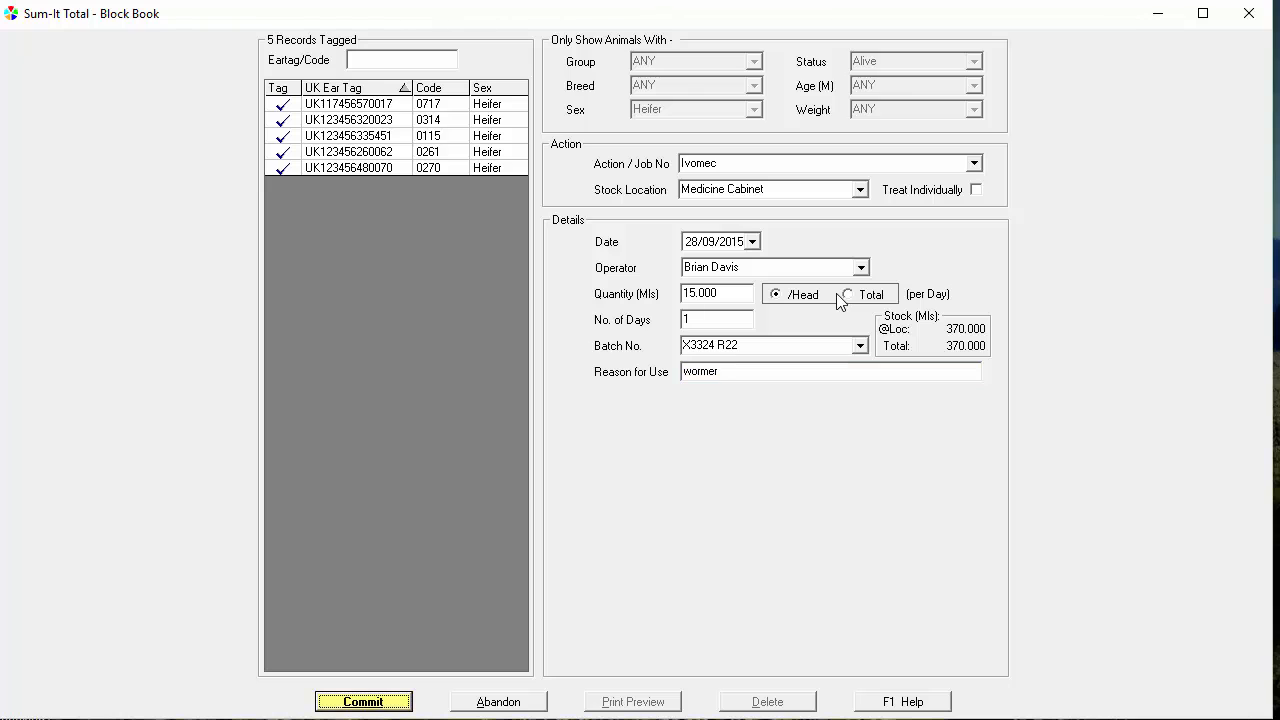
left_click(348, 700)
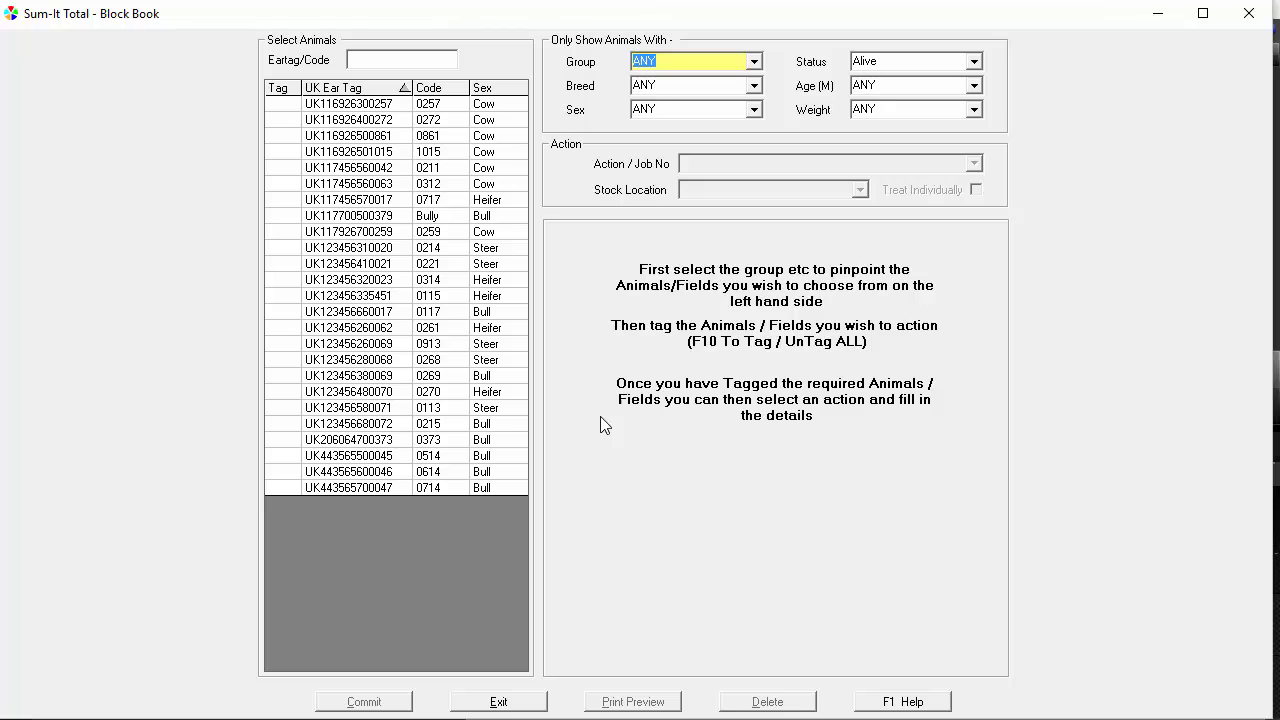
Tag cow 0861 and choose Calved as its action, keeping the date 28/09/2015
left_click(279, 139)
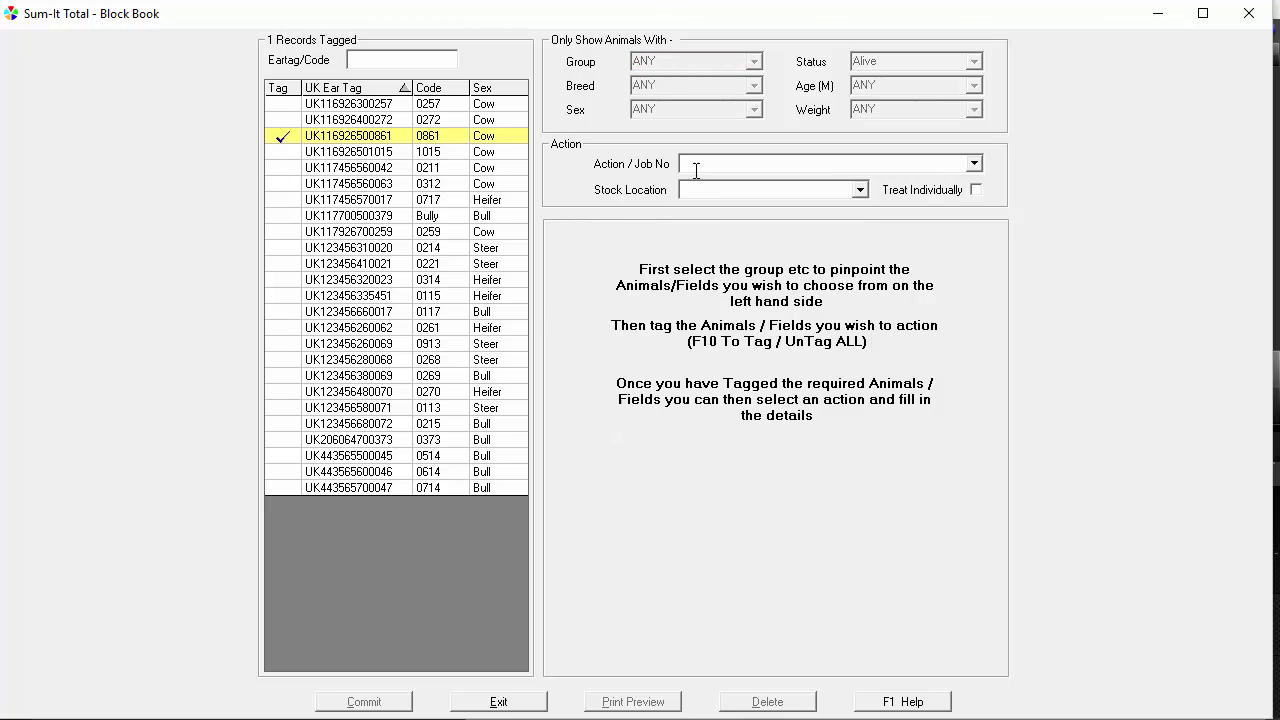
left_click(696, 167)
type("calved")
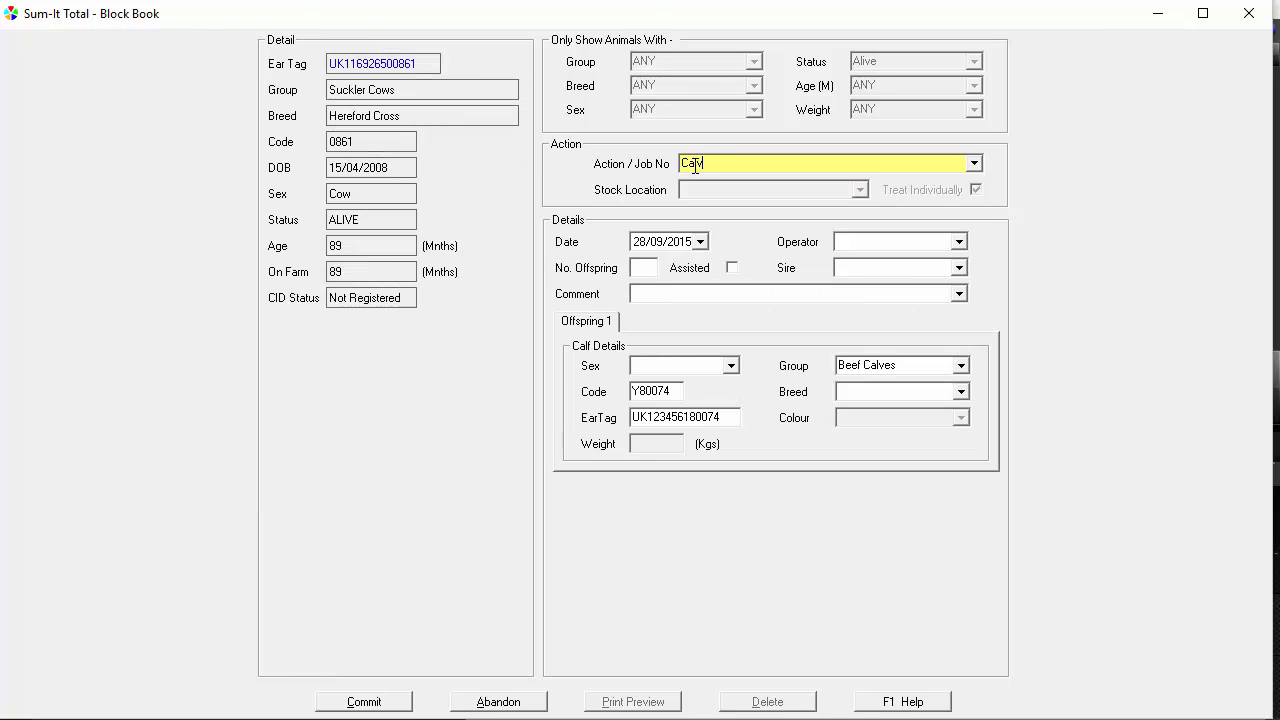
key("Tab")
Select the operator for the calving, set the number of offspring to 1, and choose Bully Boy as sire
key("Tab")
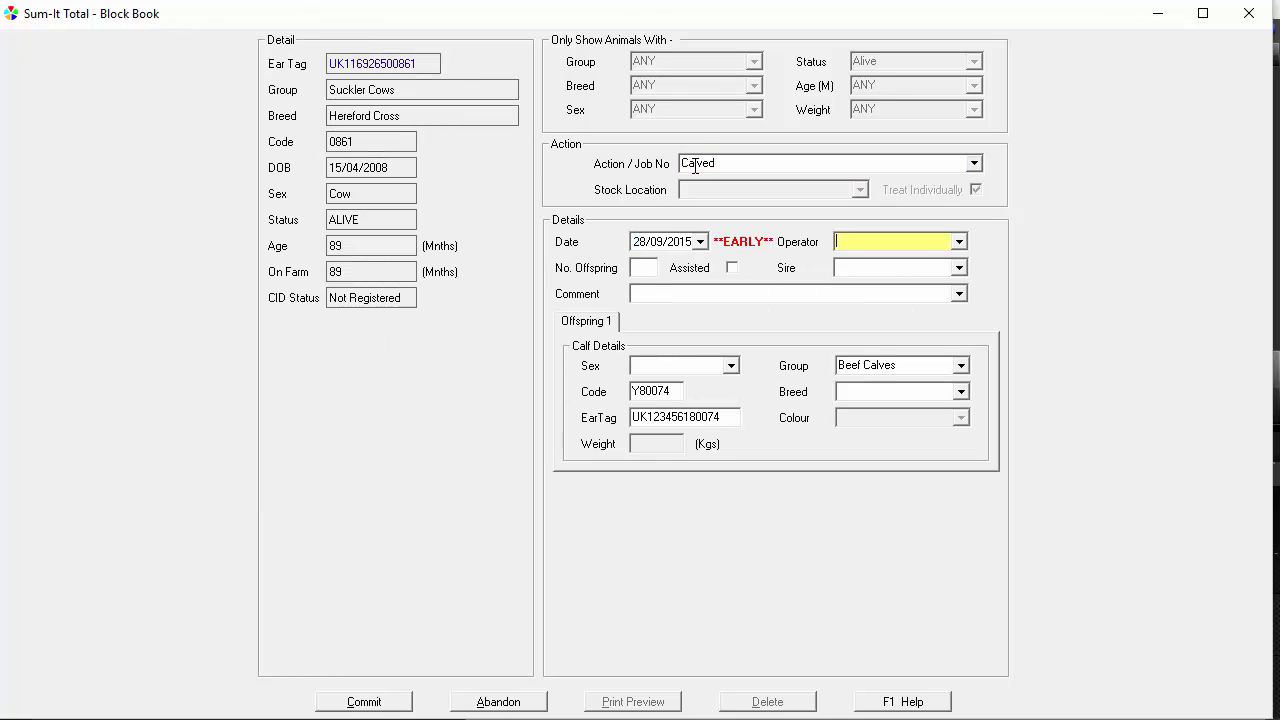
type("b")
key("Tab")
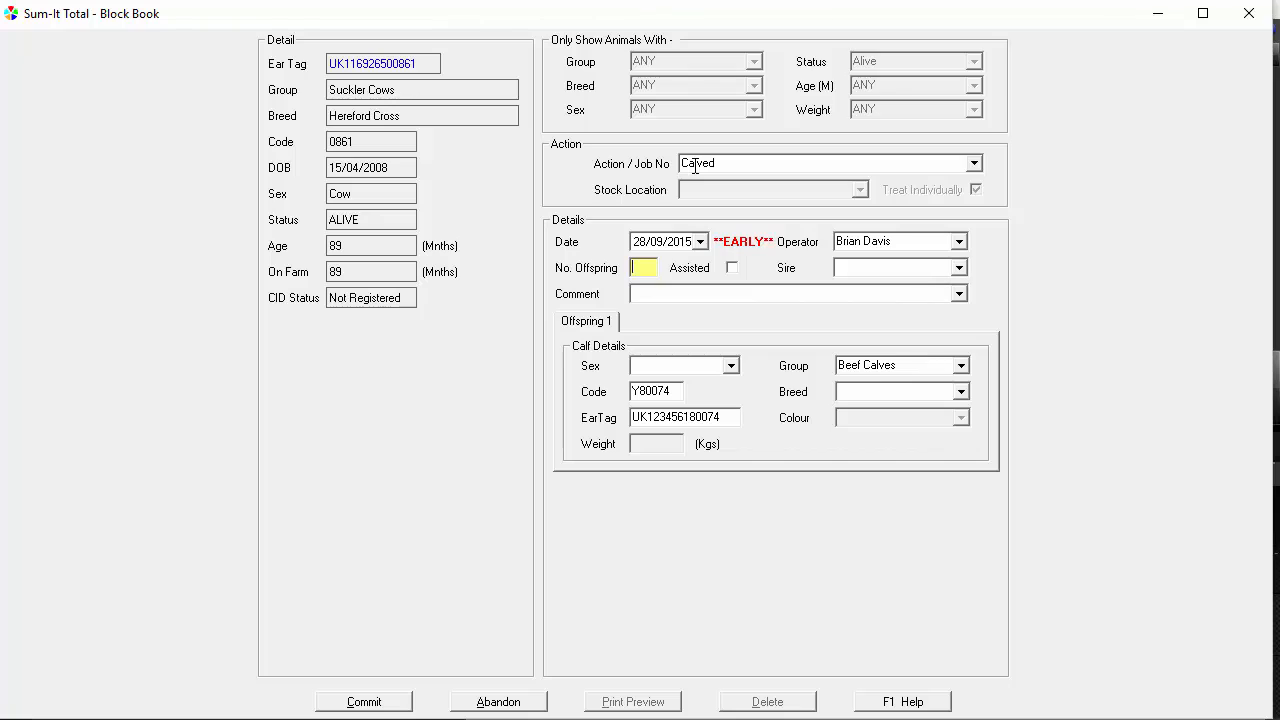
type("1")
key("Tab")
key("Tab")
type("b")
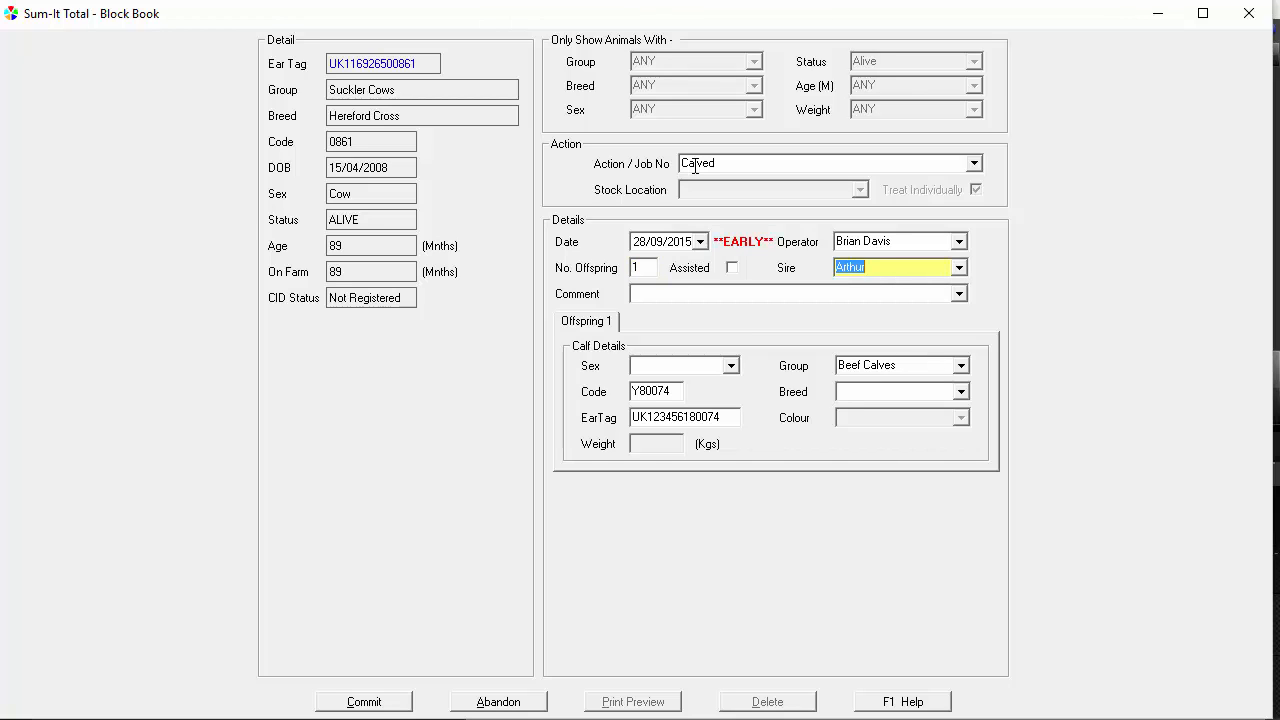
Set the calf's sex to Heifer, accept the proposed code, ear tag, group and breed, and commit the calving
key("Tab")
key("Tab")
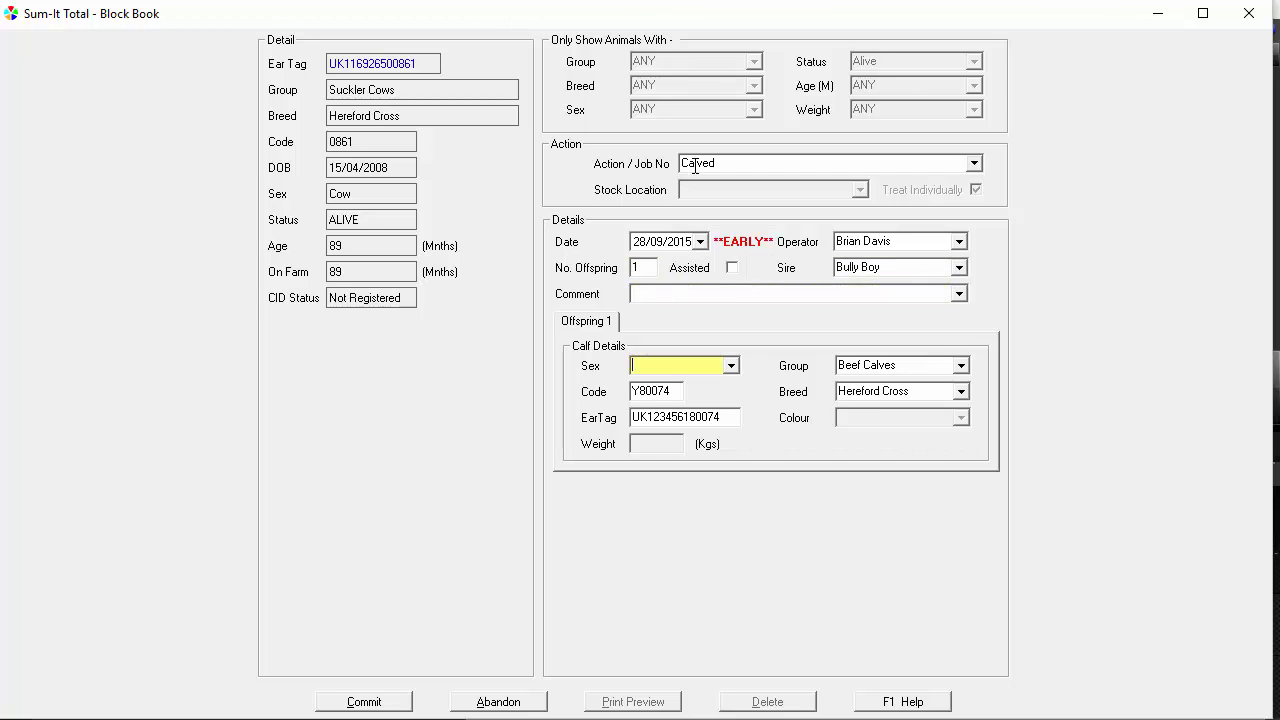
type("h")
key("Tab")
key("Tab")
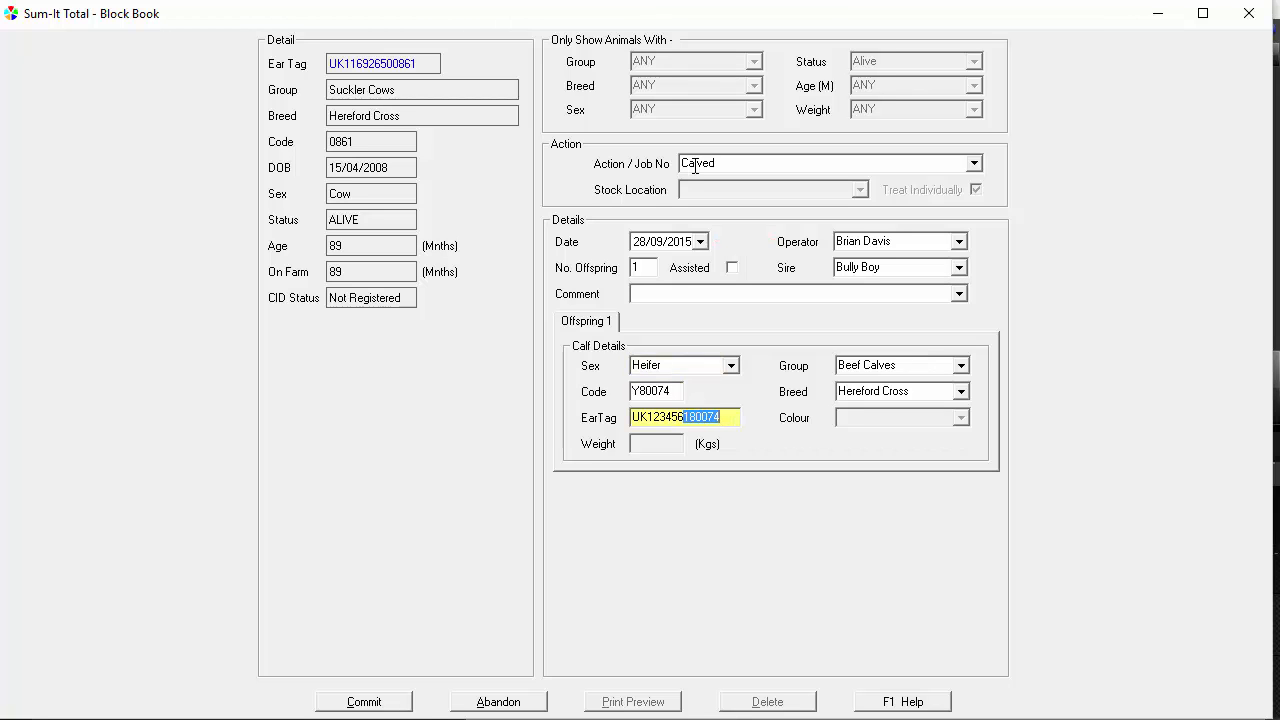
key("Tab")
key("Tab")
key("Tab")
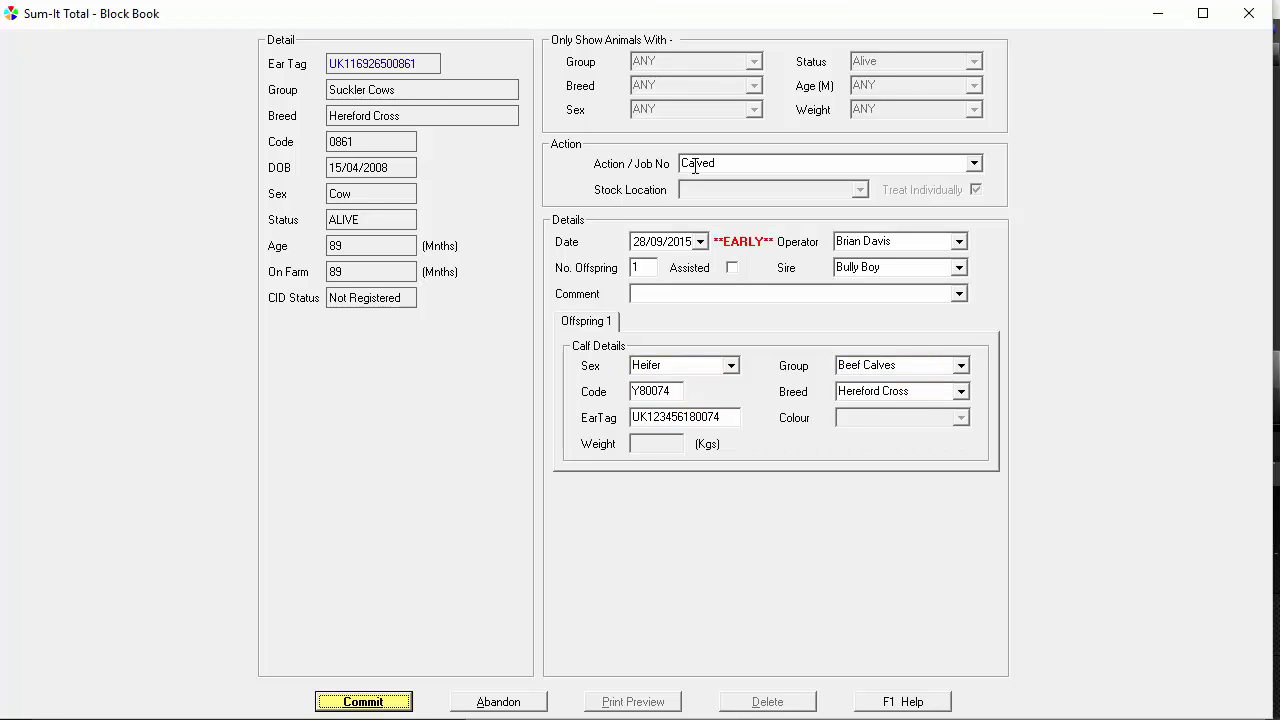
key("Return")
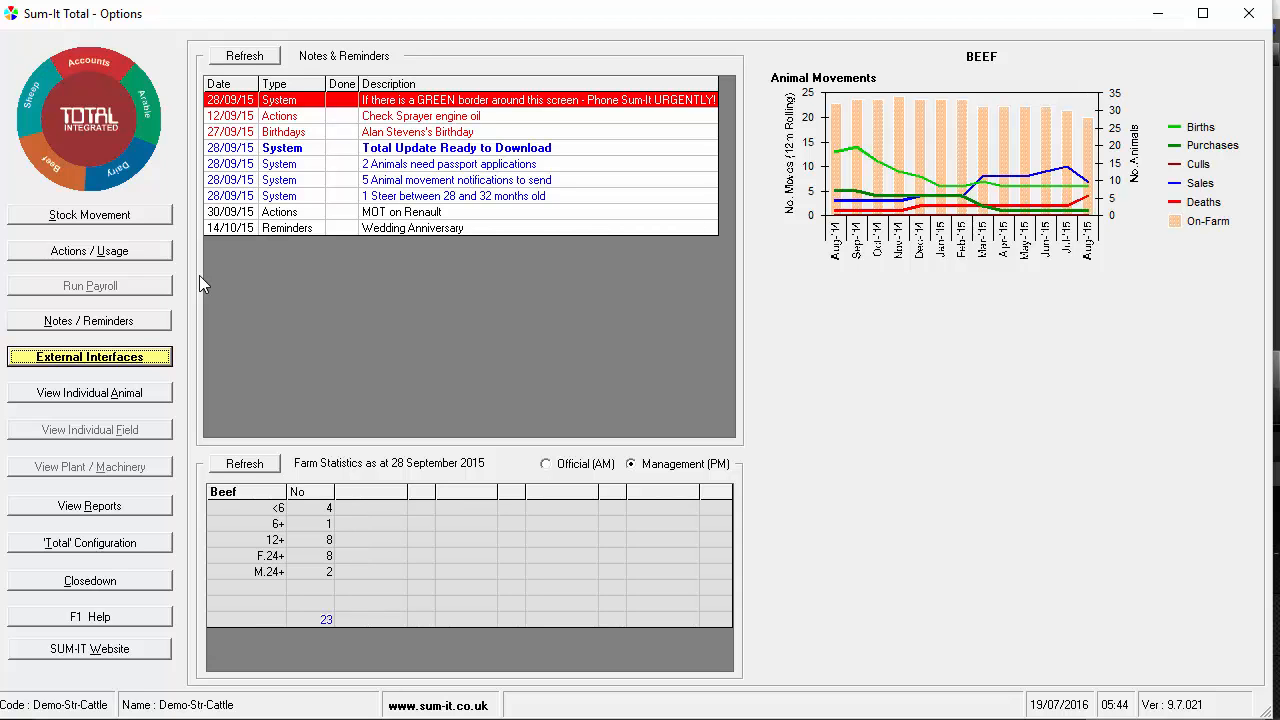
Start a stock movement goods entry for THAME MARKET dated 27/09/2015 with reference 2
left_click(150, 218)
type("THAME MARKET")
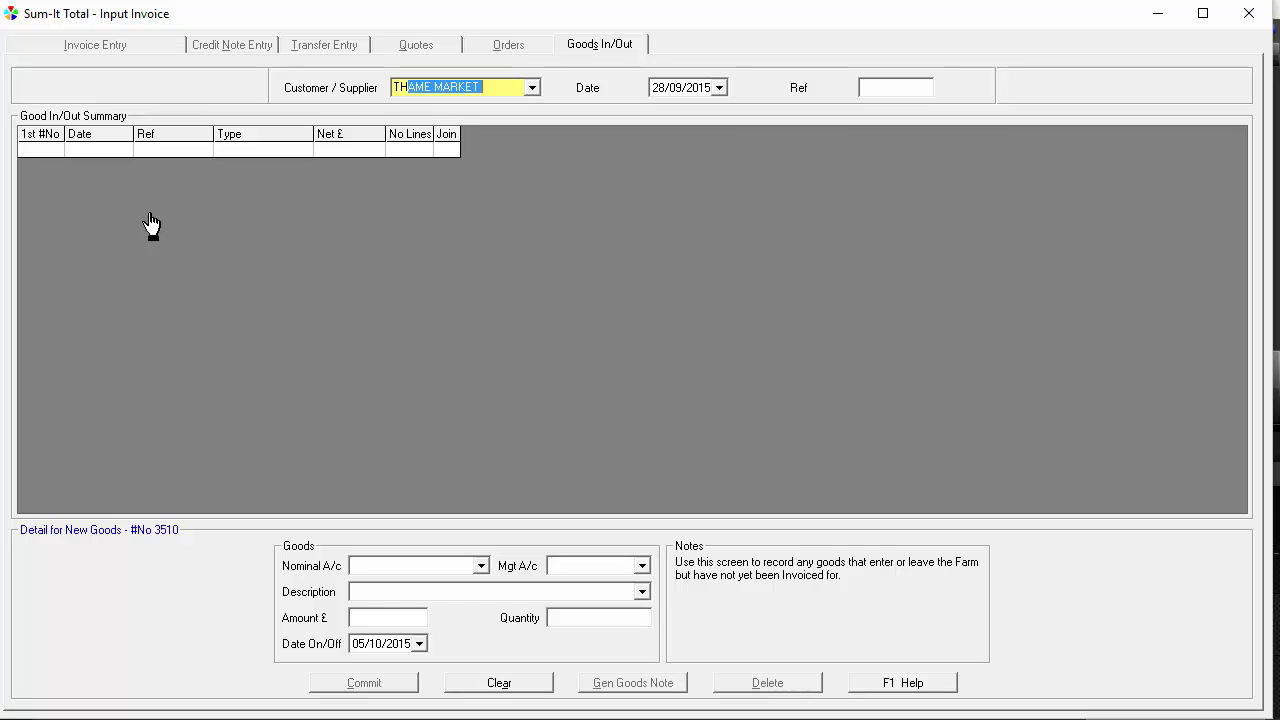
key("Tab")
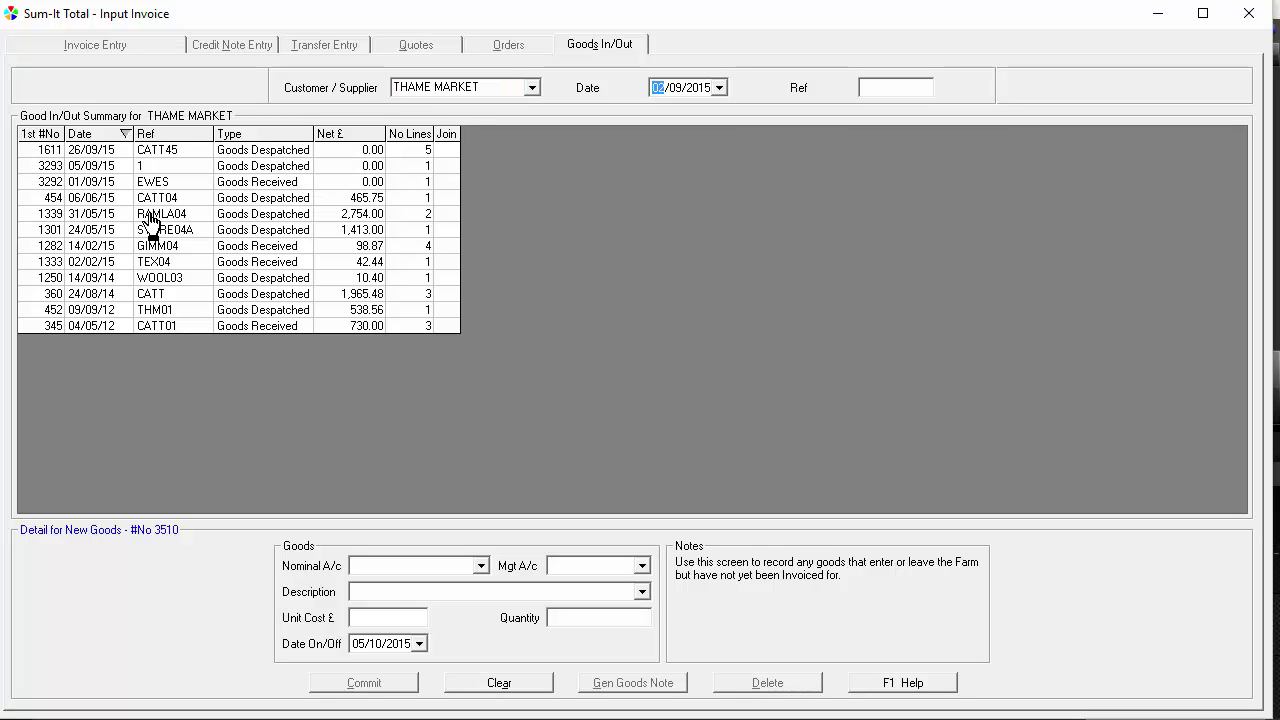
key("Tab")
type("2")
key("Tab")
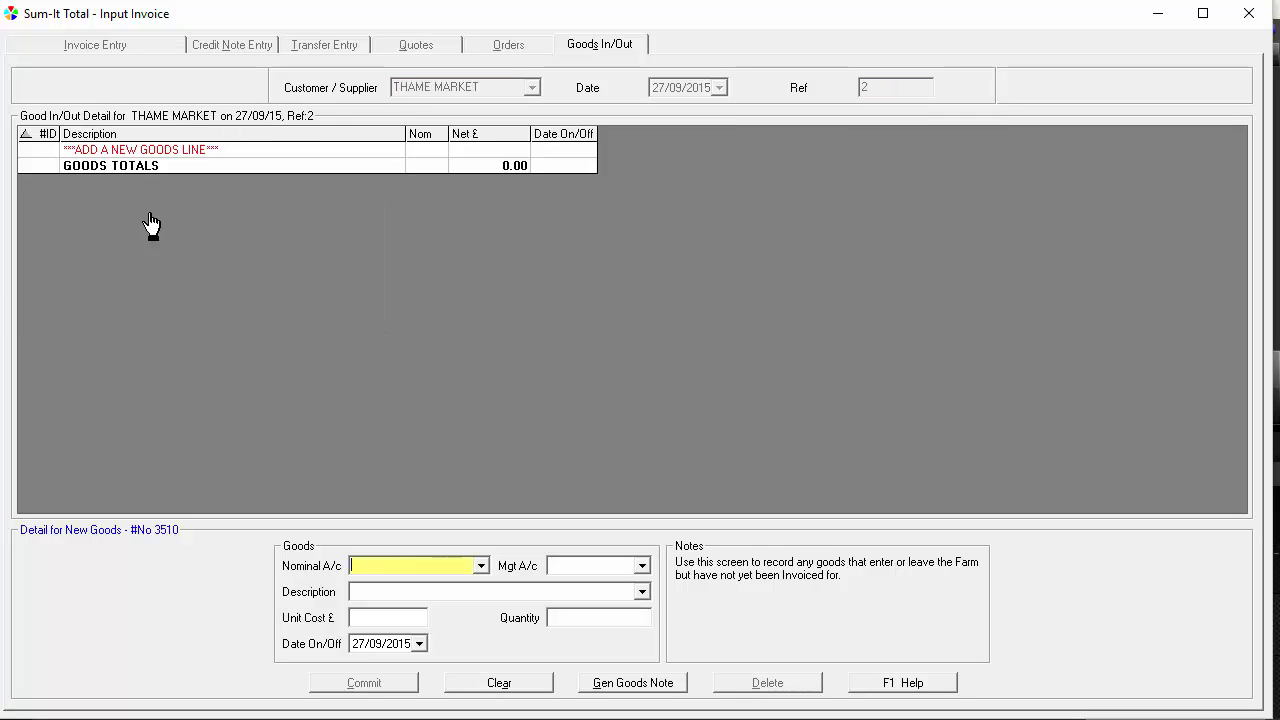
Choose the S2 - Beef Herd nominal account and tag cow 0259 for sale
key("Down")
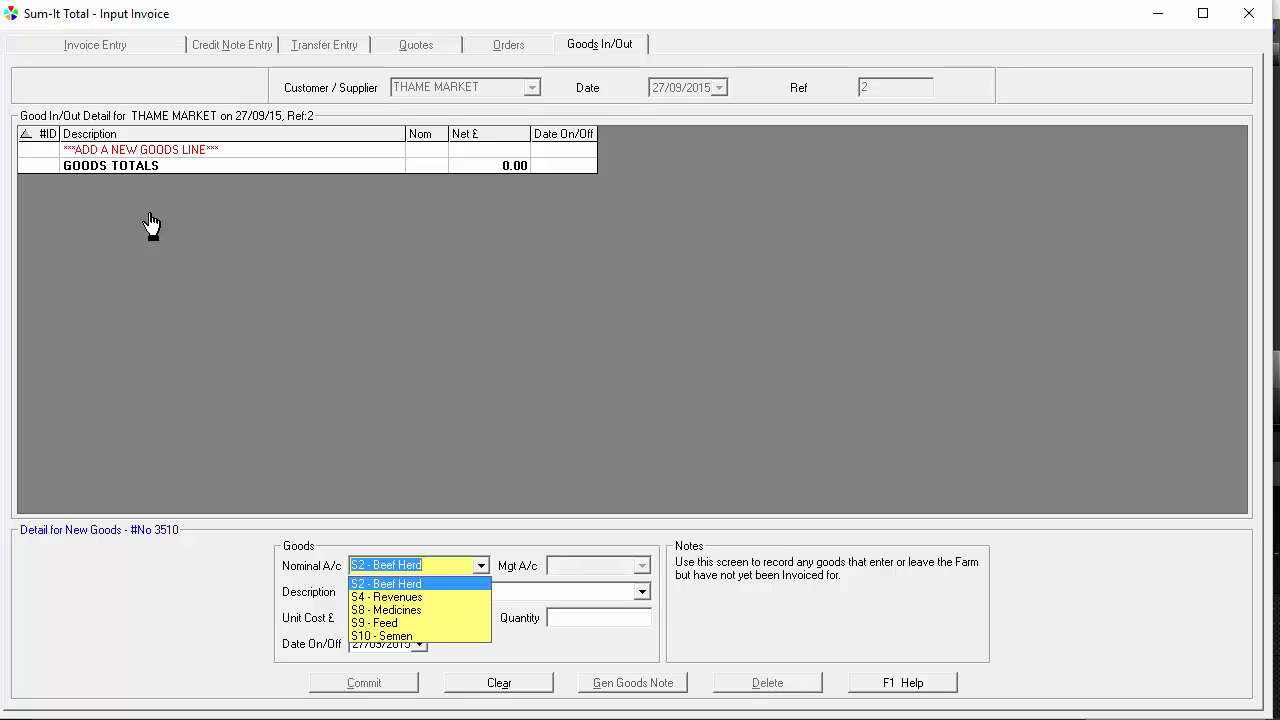
key("Return")
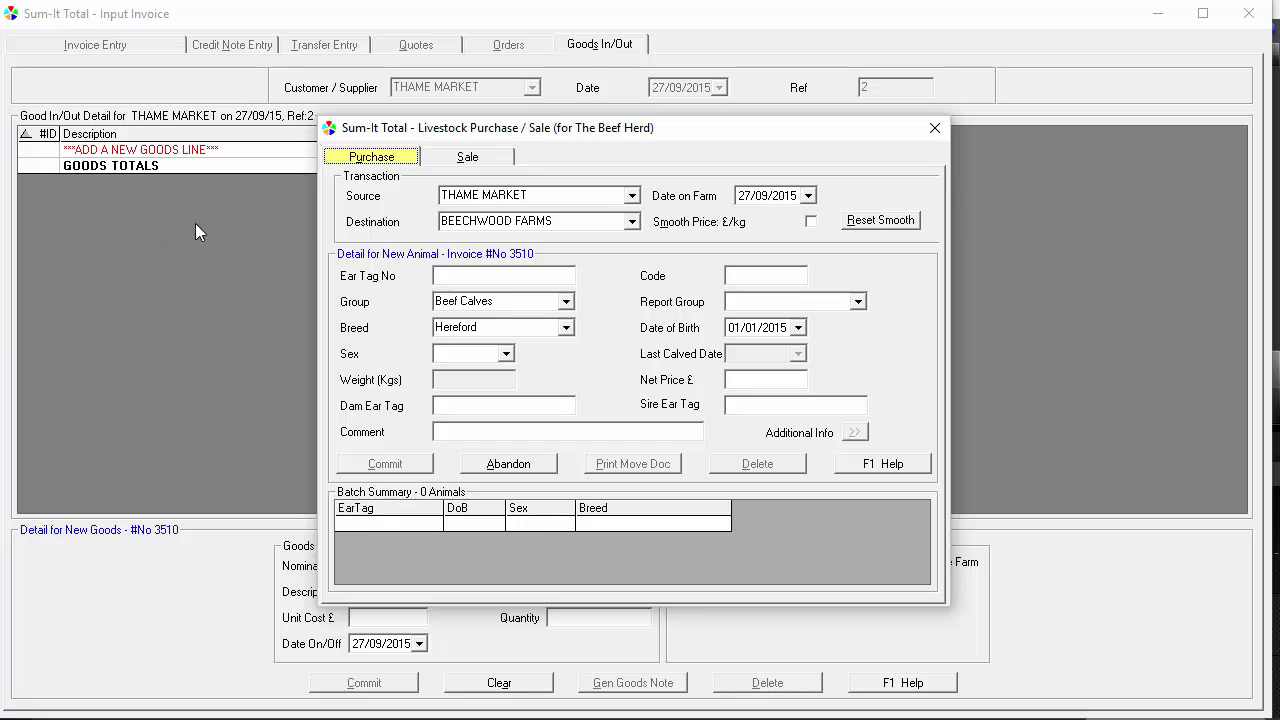
left_click(446, 160)
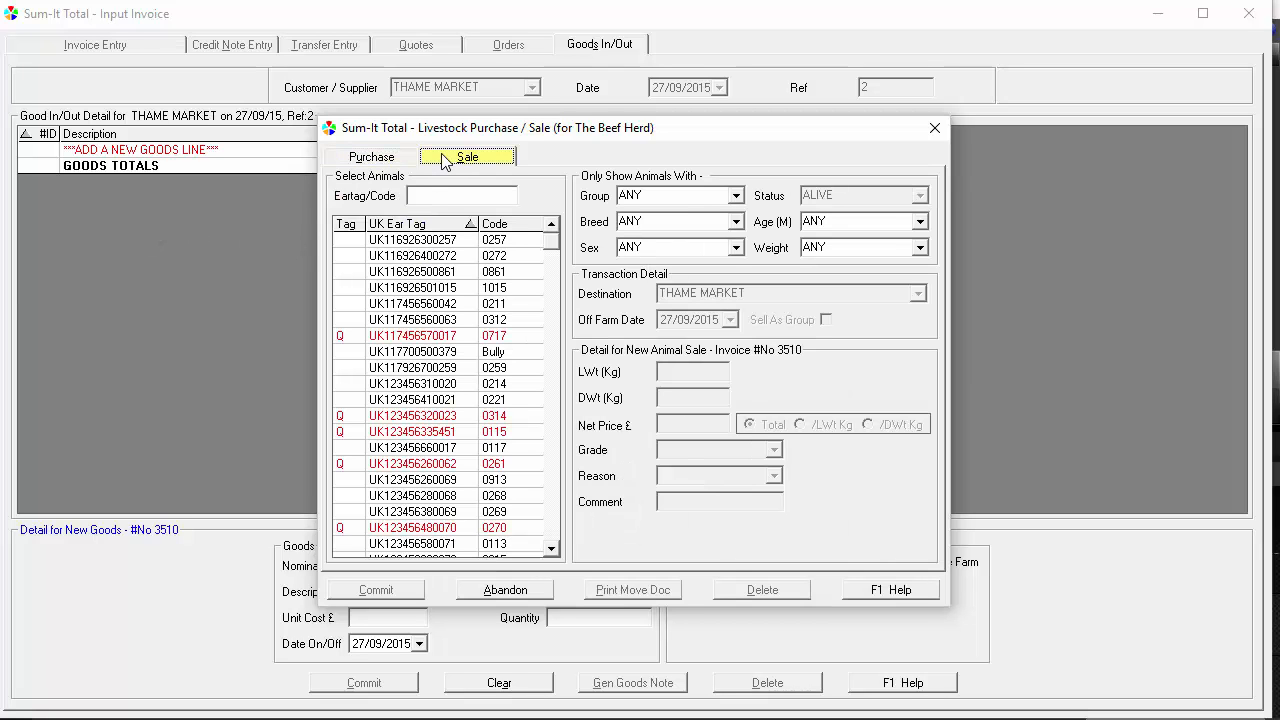
left_click(347, 368)
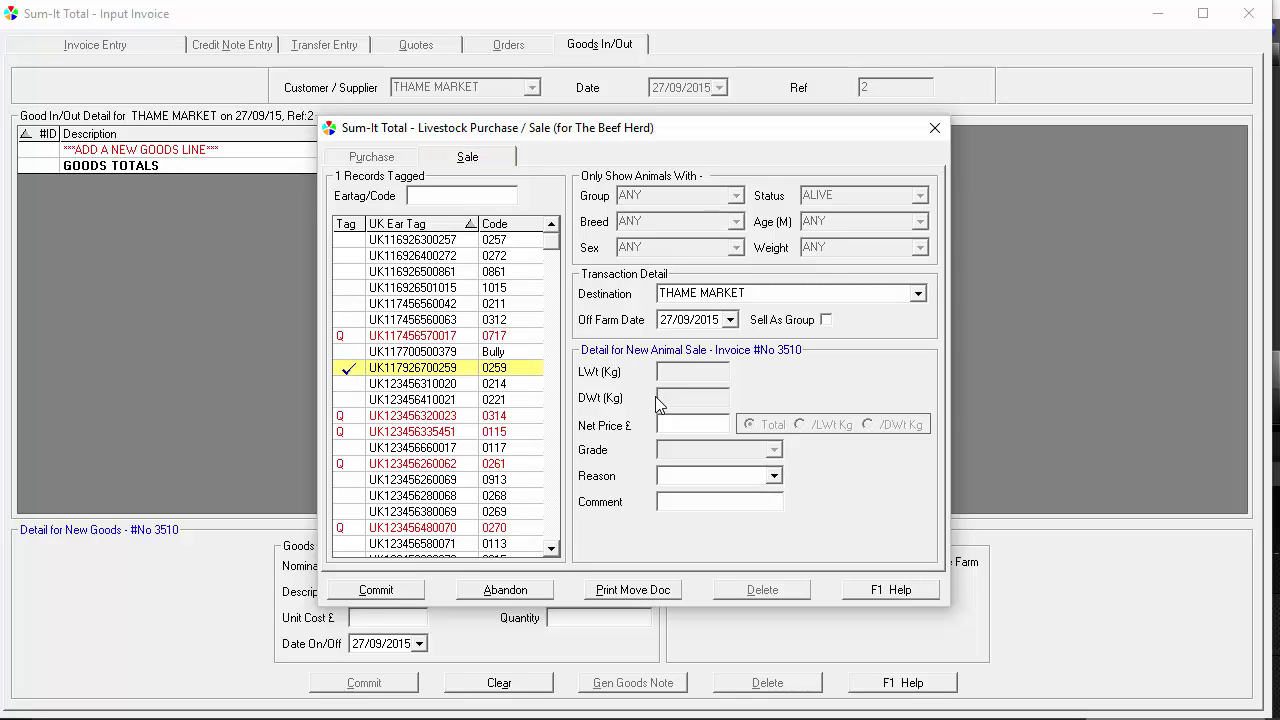
Set the cow's net price to 0 with Sold as the reason, commit and finish the sale, and close the goods entry
left_click(693, 424)
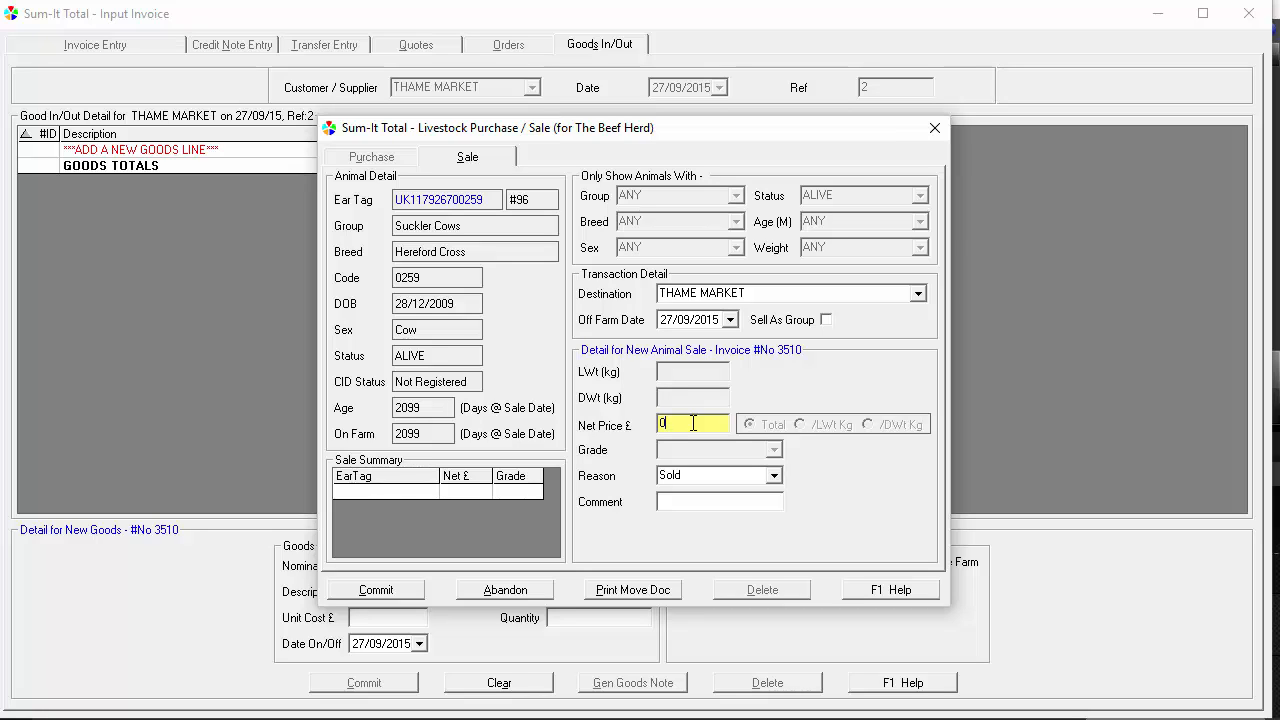
key("Tab")
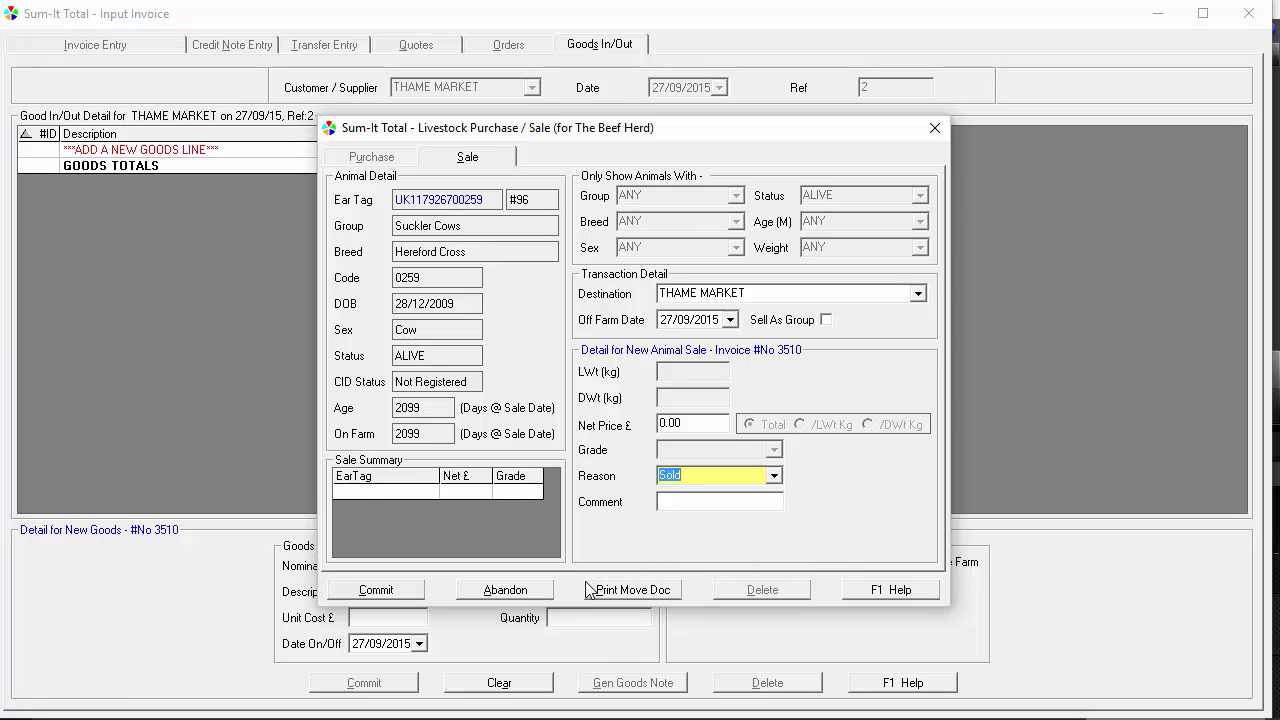
left_click(388, 594)
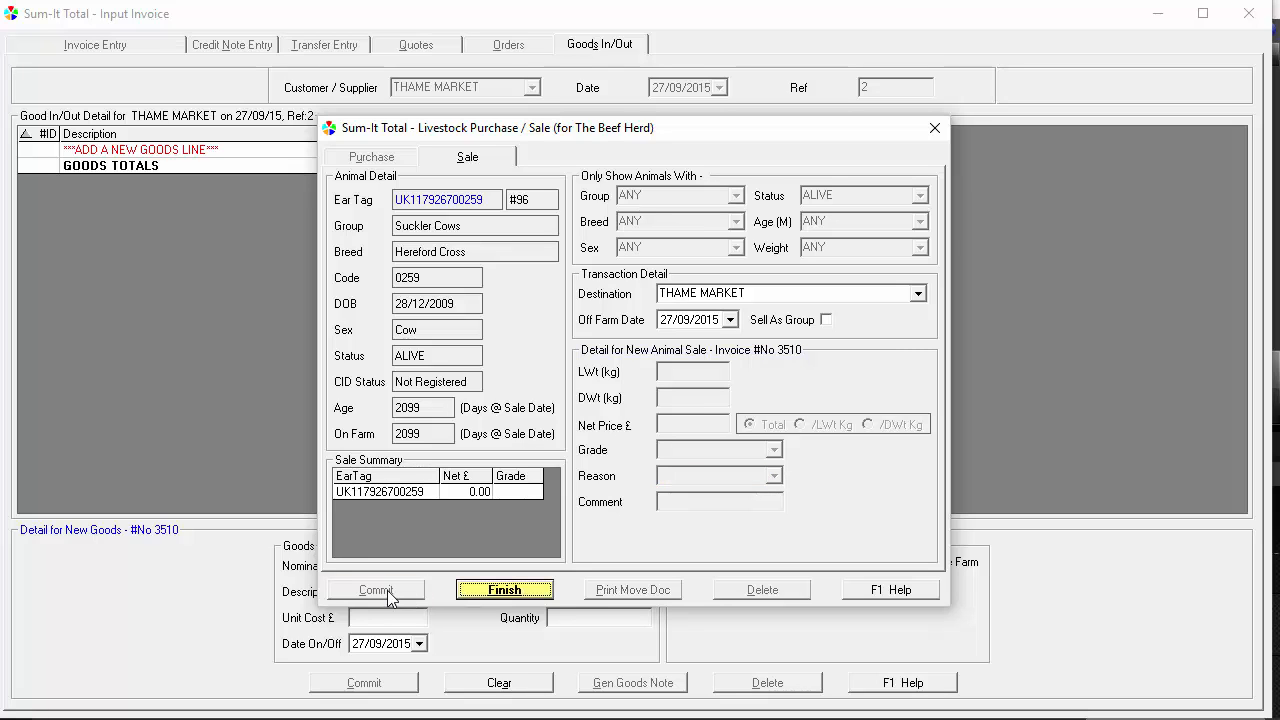
left_click(505, 590)
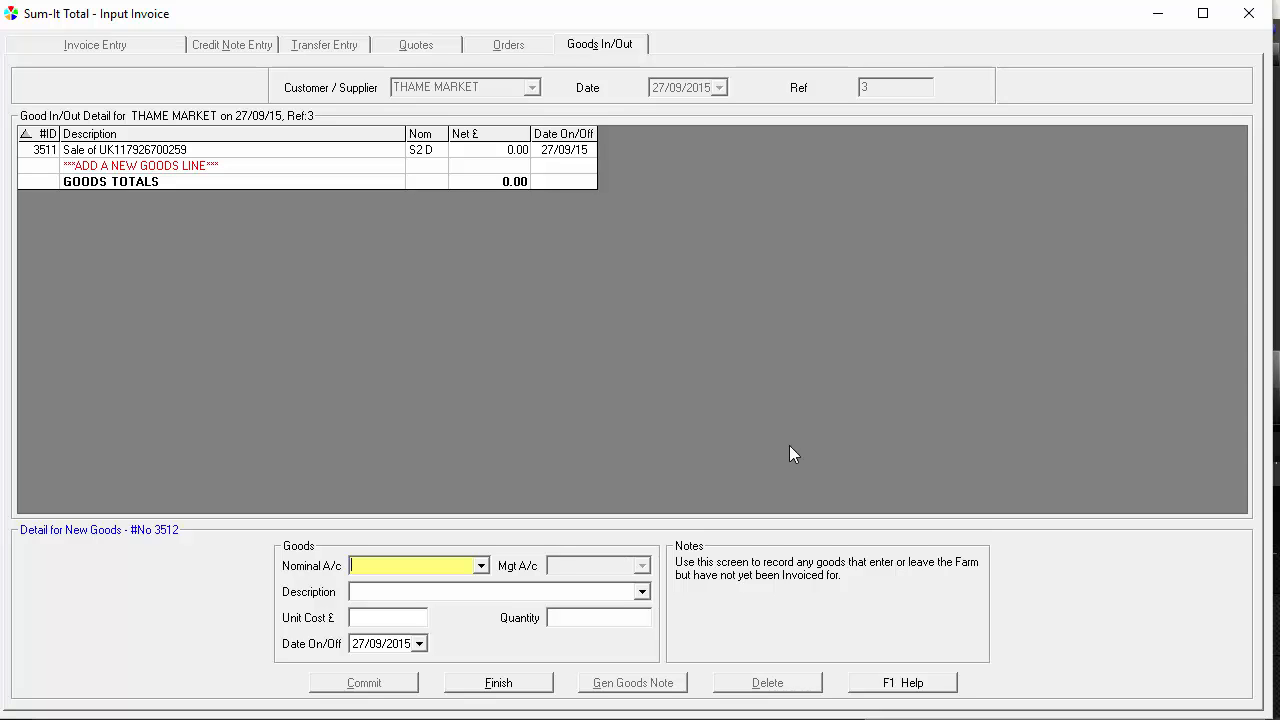
left_click(1249, 13)
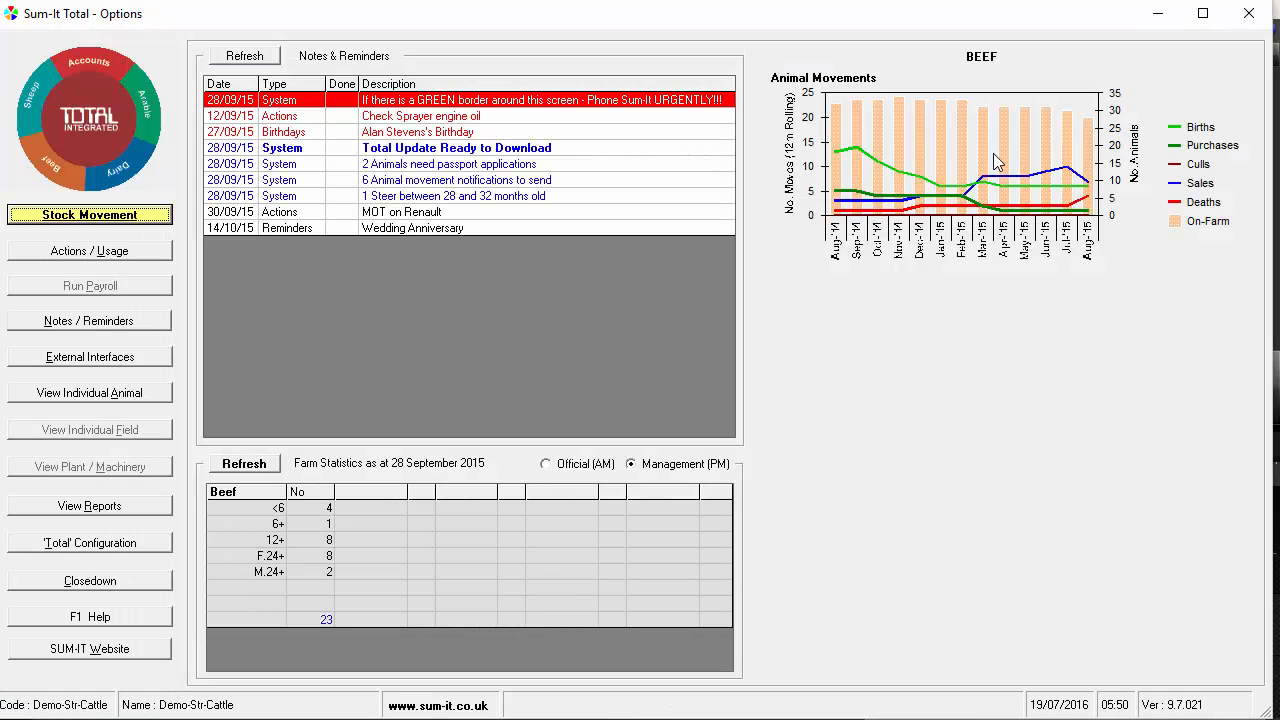
Refresh the notes and reminders, and check the entries for passport applications and animal movement notifications
left_click(236, 57)
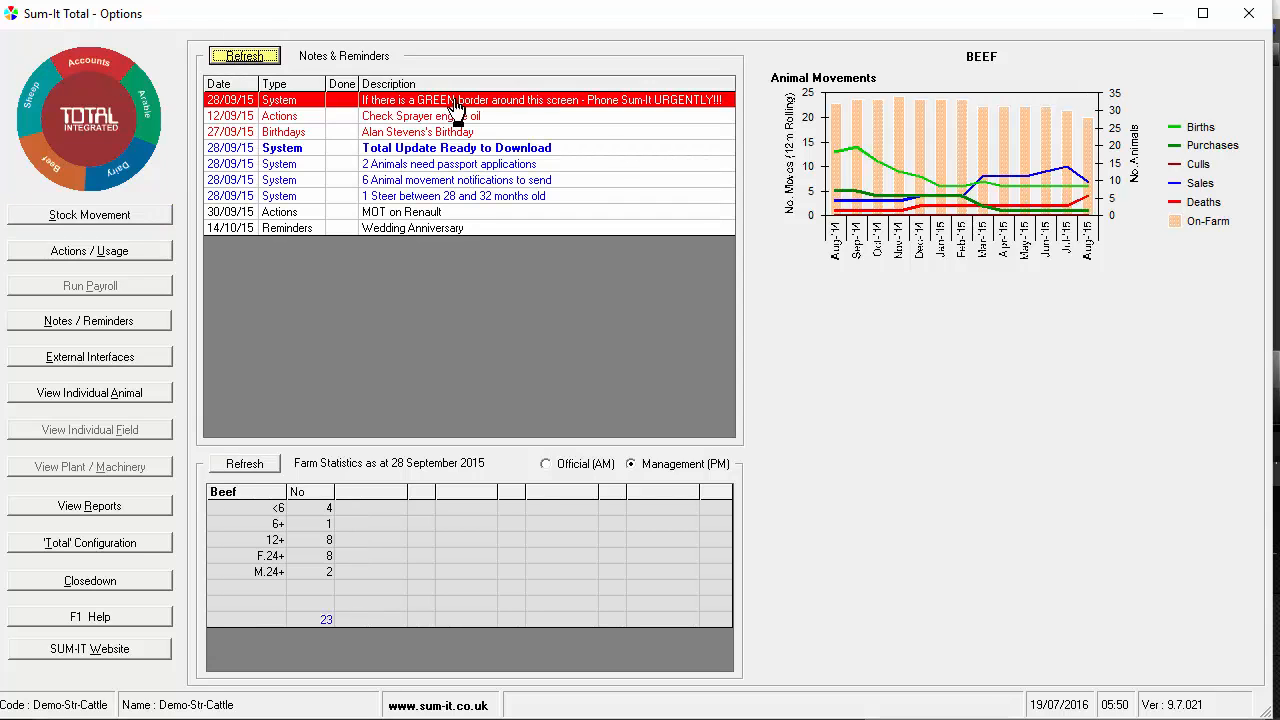
left_click(607, 164)
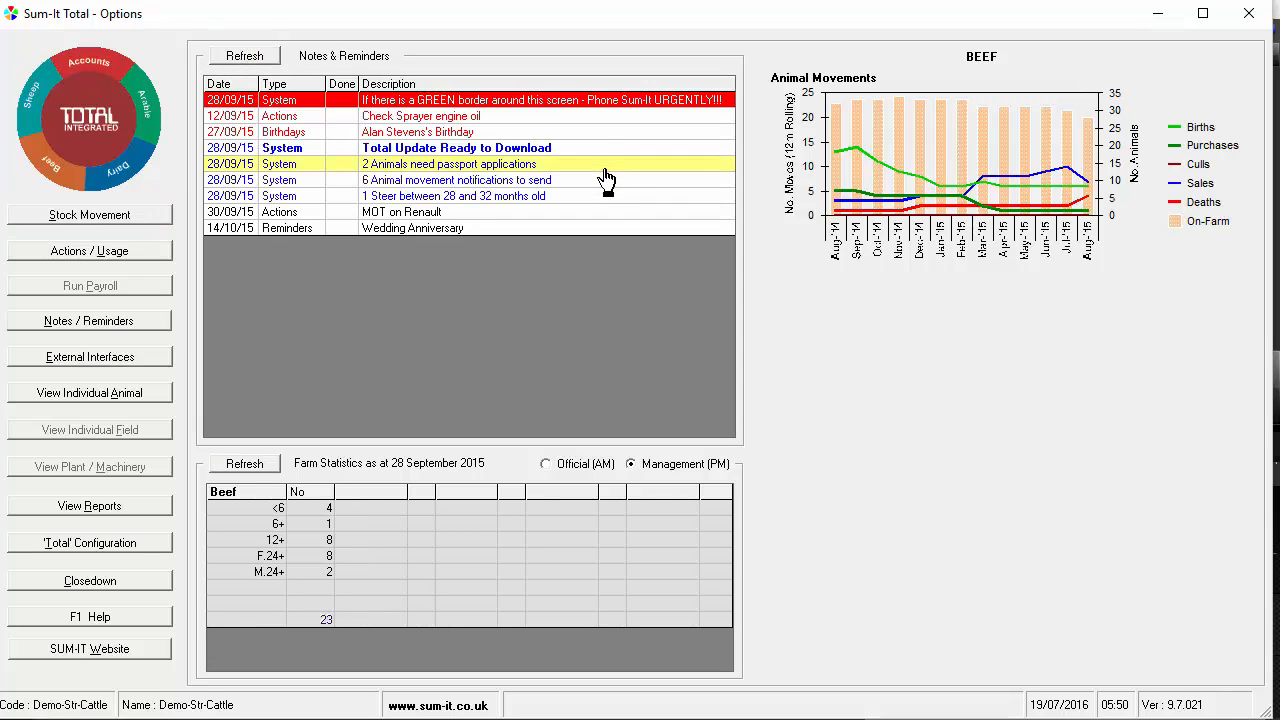
left_click(607, 183)
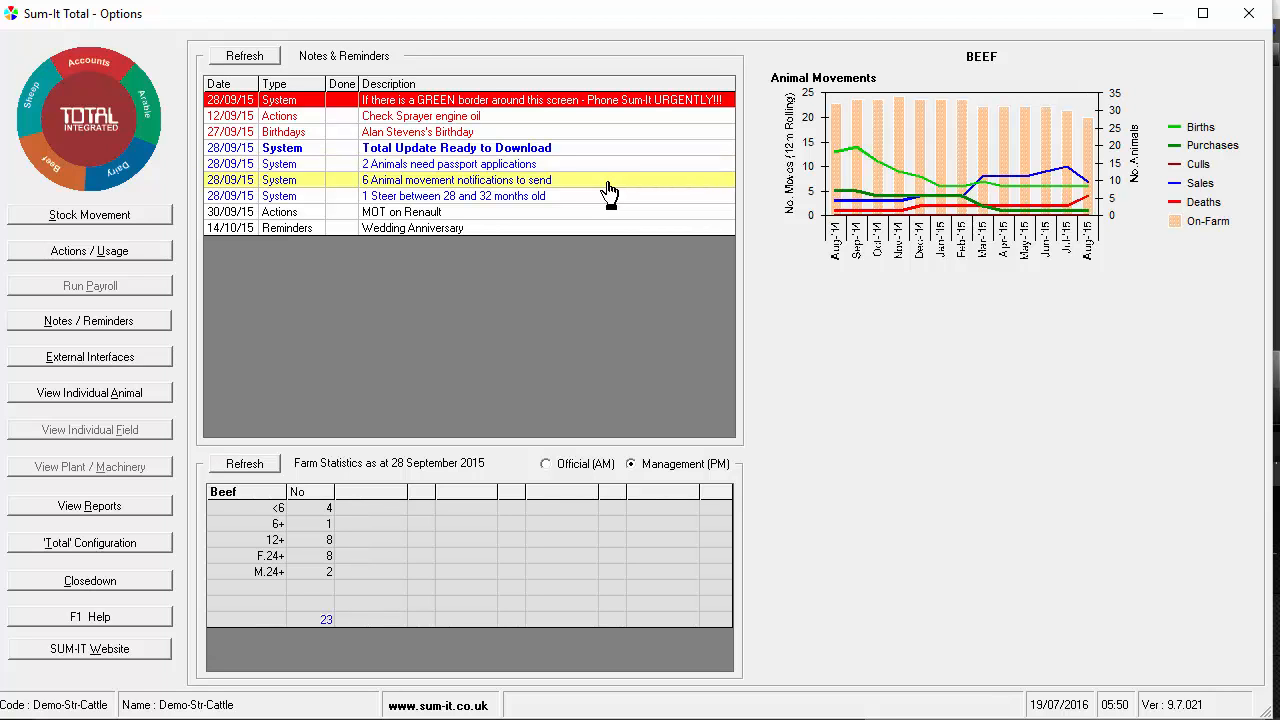
double_click(607, 183)
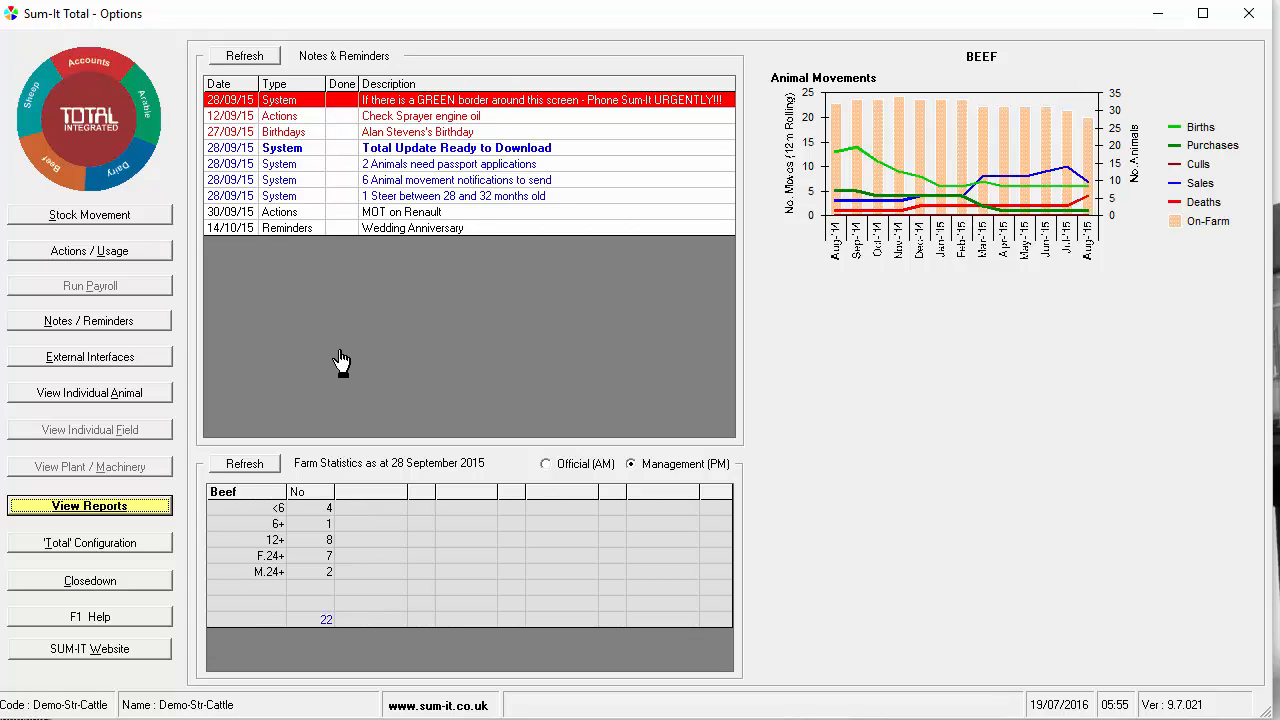
View the Movements report for the beef herd, then exit it
left_click(152, 507)
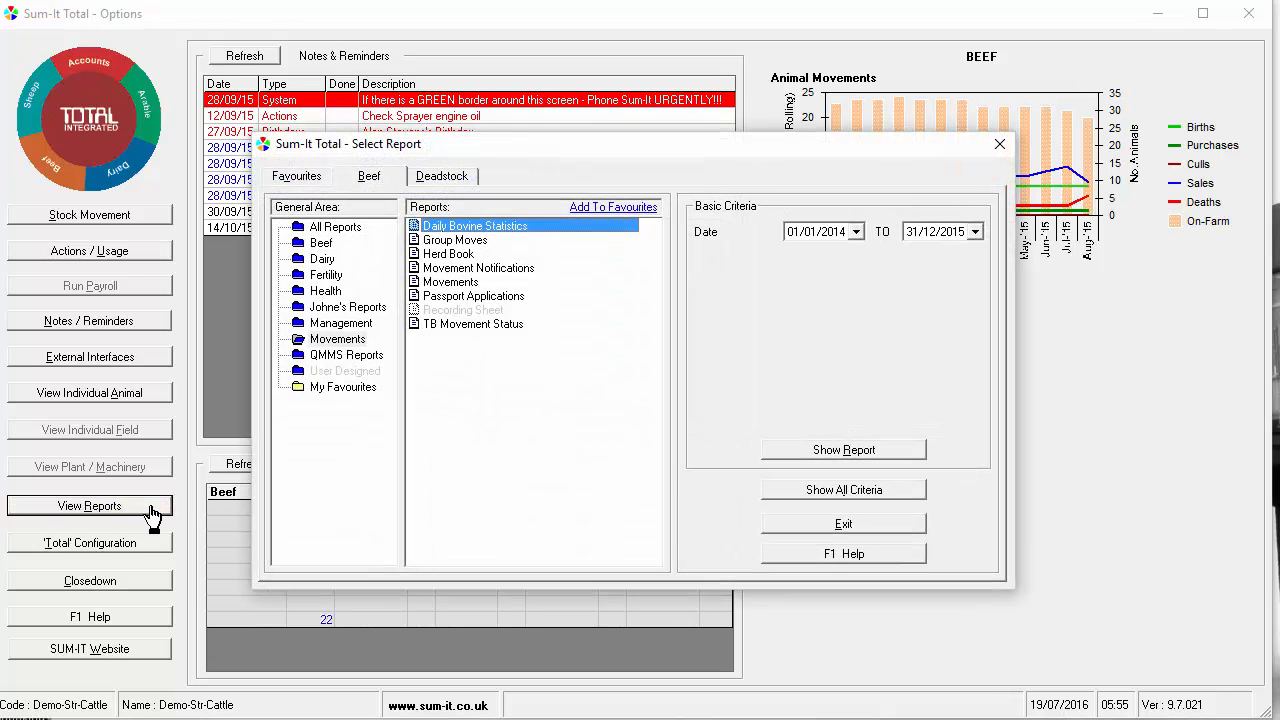
left_click(338, 339)
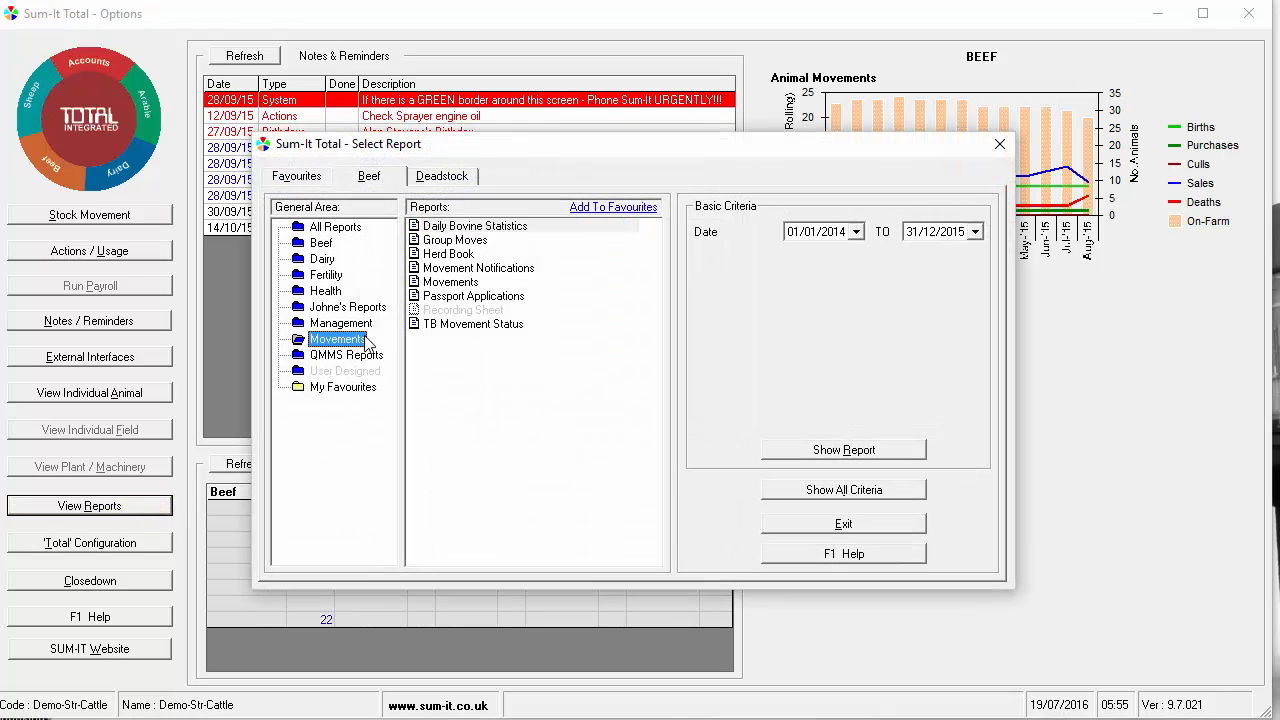
left_click(456, 282)
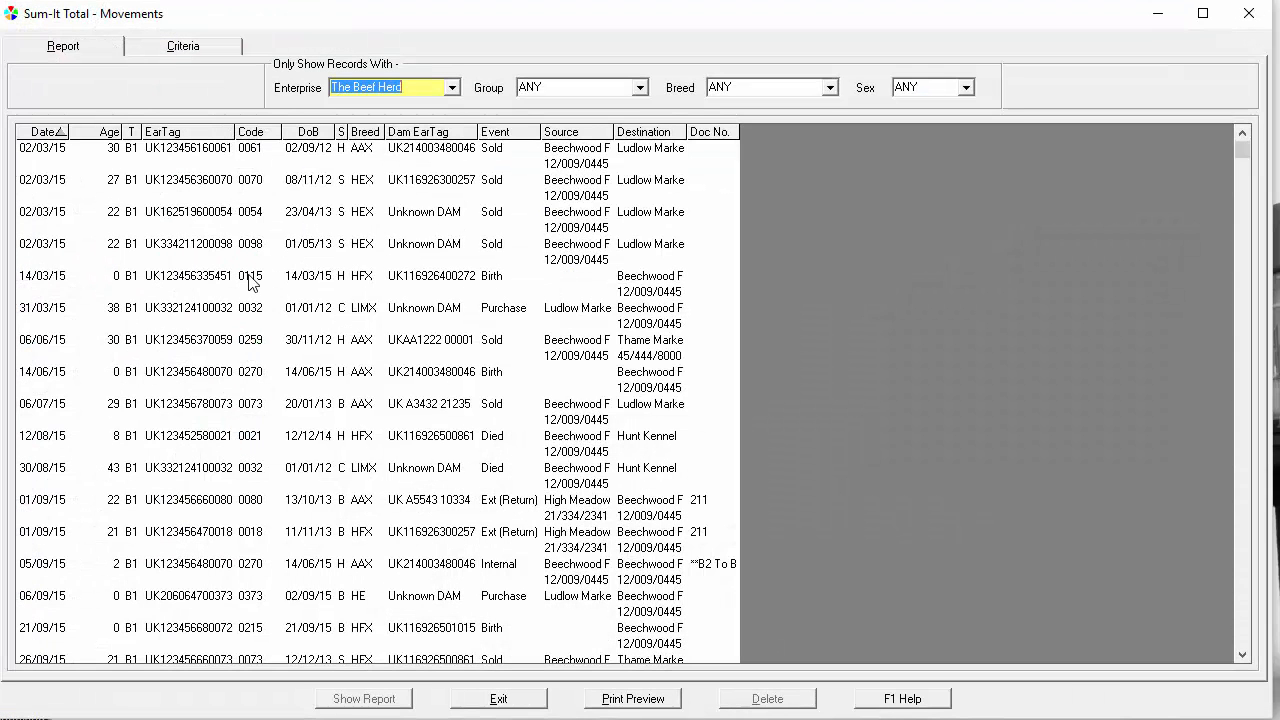
left_click(490, 698)
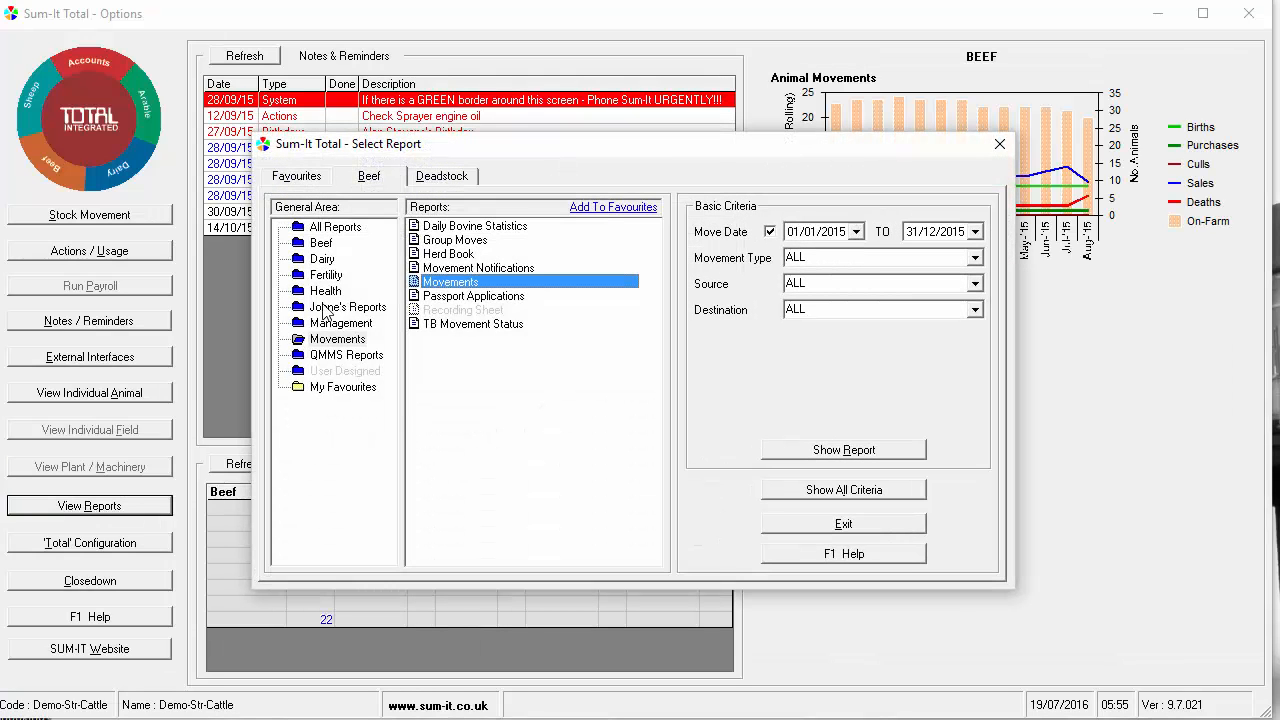
Show the NOAH Medicine Use report from the Health reports
left_click(324, 292)
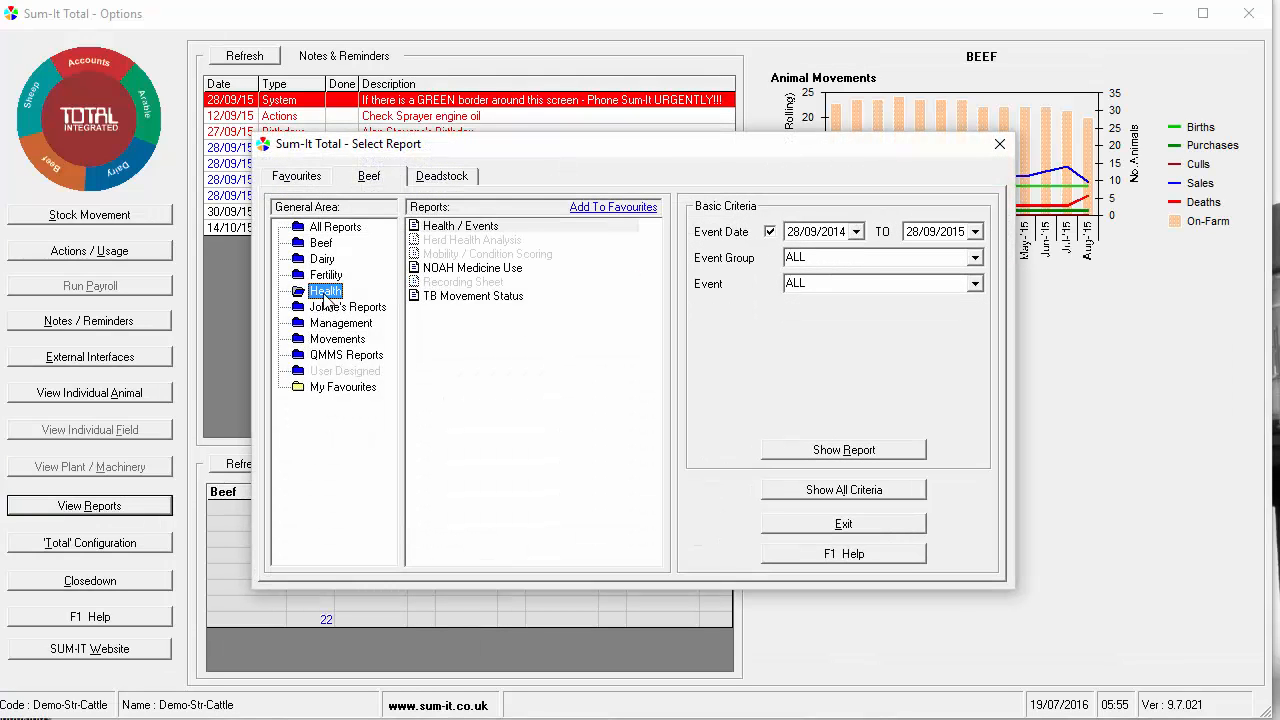
left_click(440, 270)
double_click(541, 264)
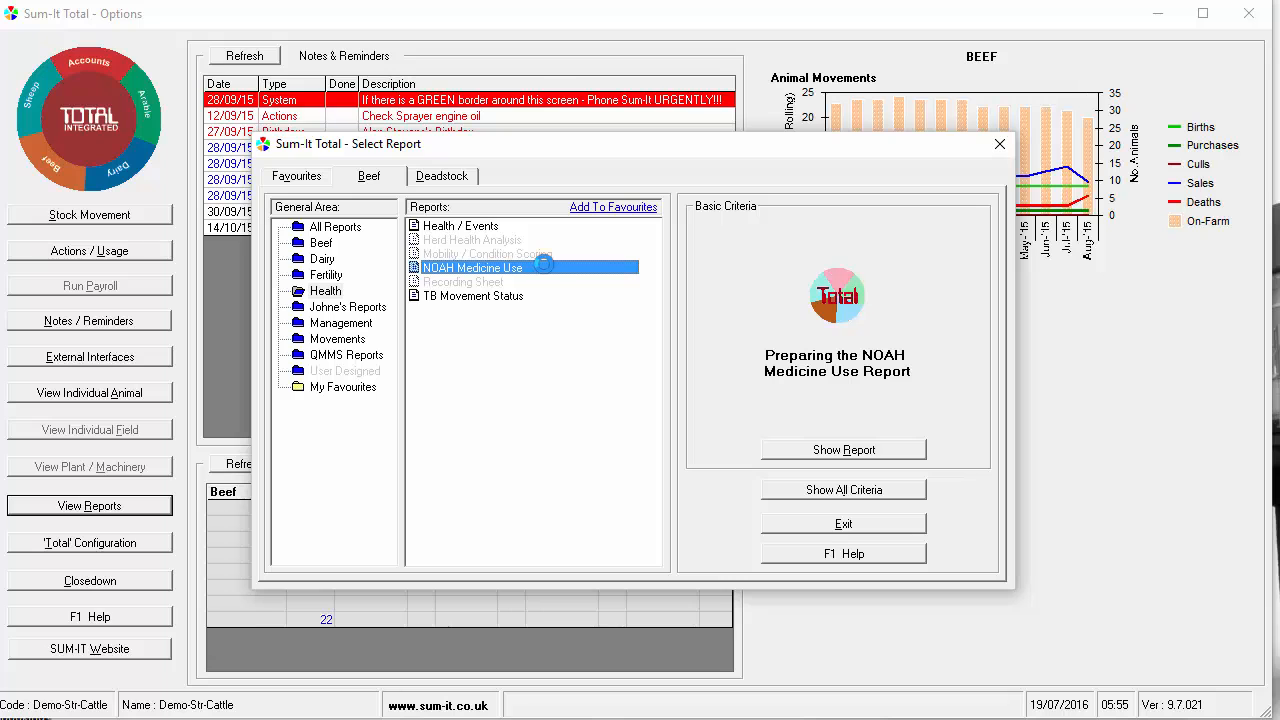